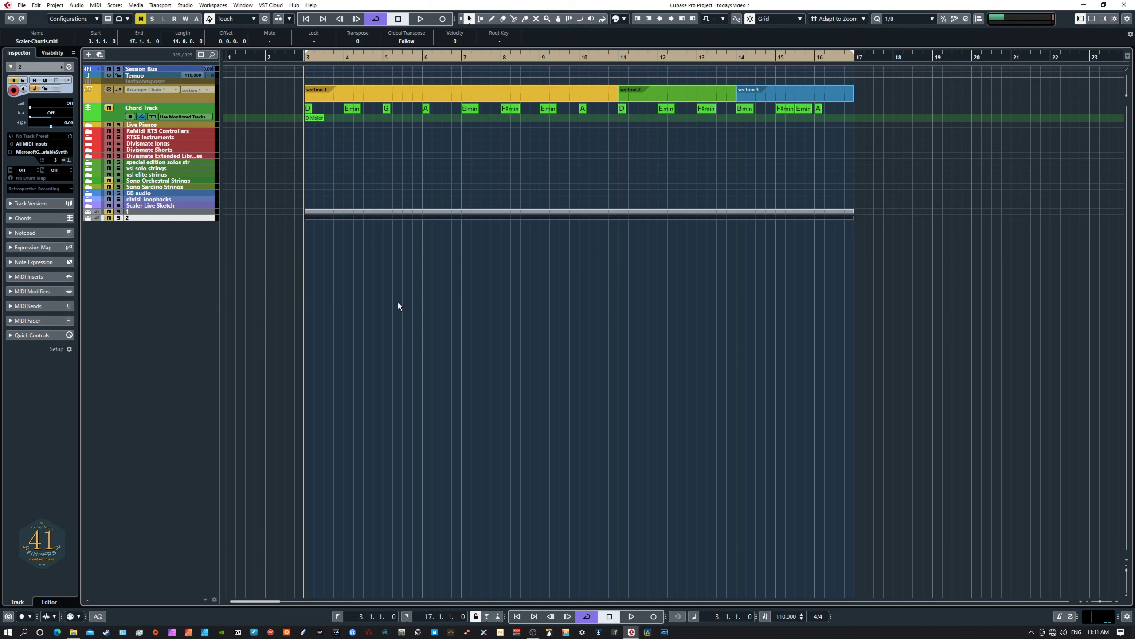
# Start looped playback from bar 3 and expand the RTSS Instruments folder to inspect its tracks
pyautogui.press('space')
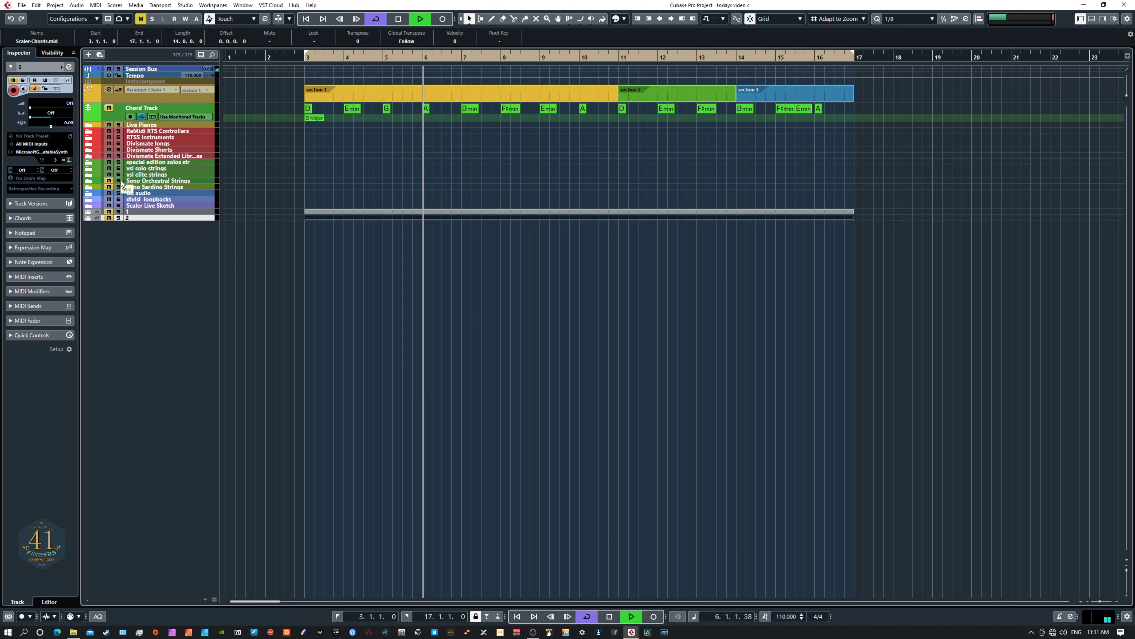
pyautogui.click(88, 139)
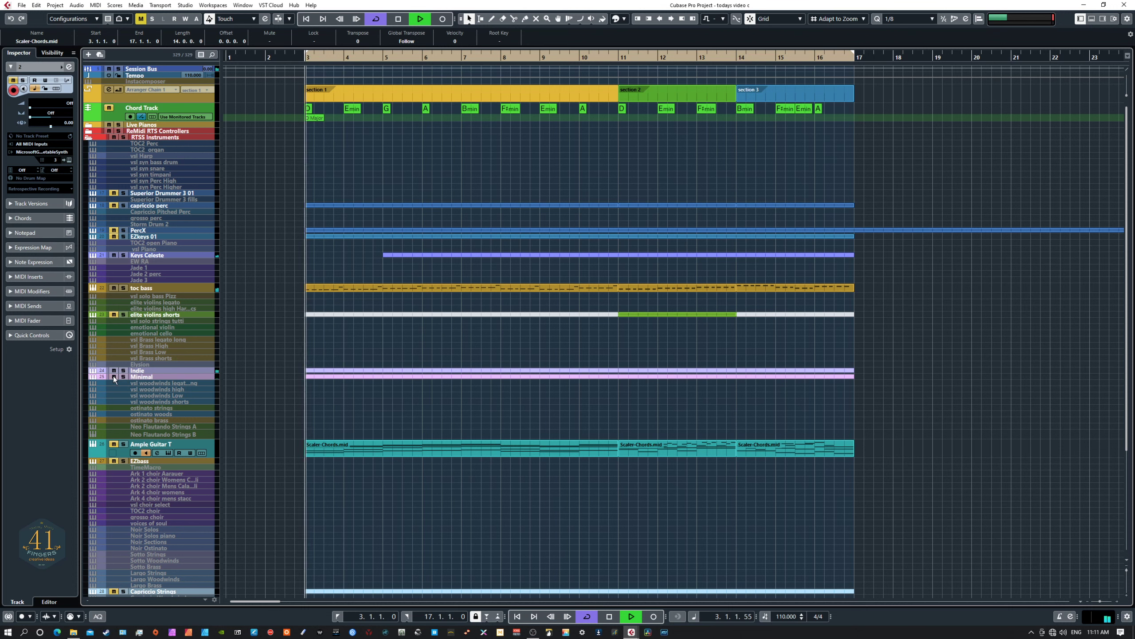
pyautogui.scroll(-3, 228, 376)
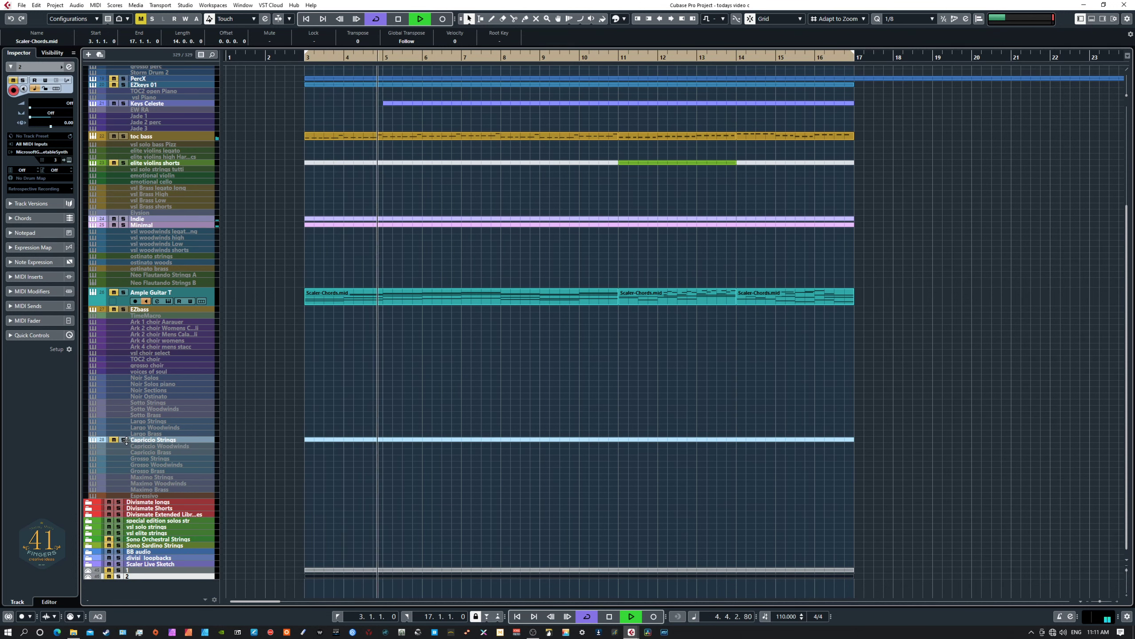
pyautogui.scroll(2, 149, 421)
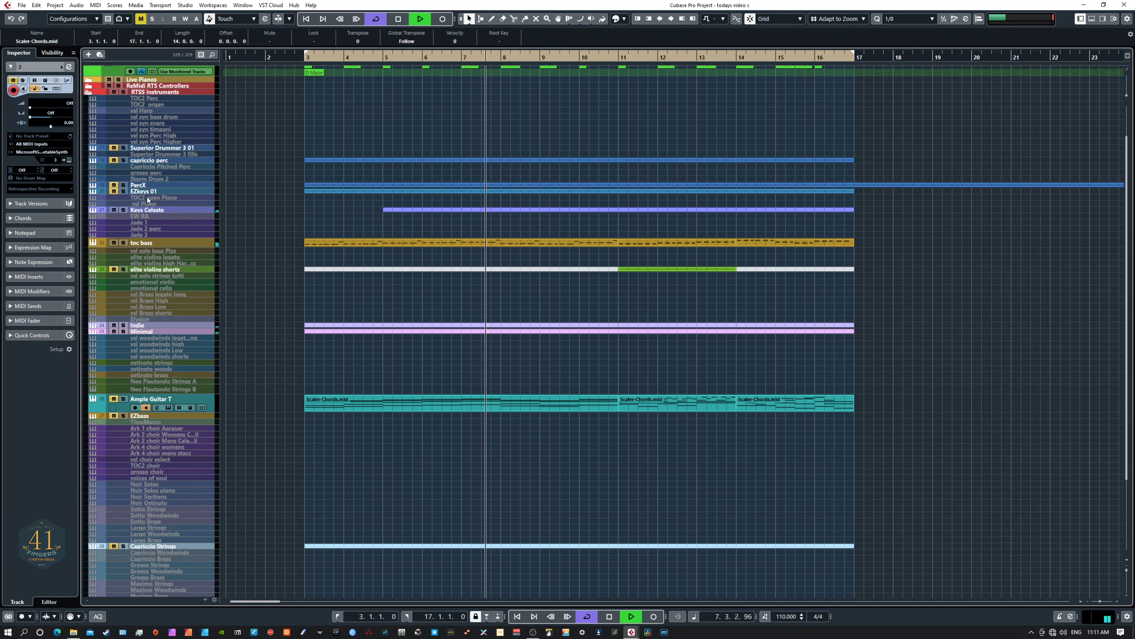
# Unmute the capriccio perc, PercX, EZkeys 01, elite violins shorts, EZbass and Capriccio Strings tracks during playback
pyautogui.click(114, 186)
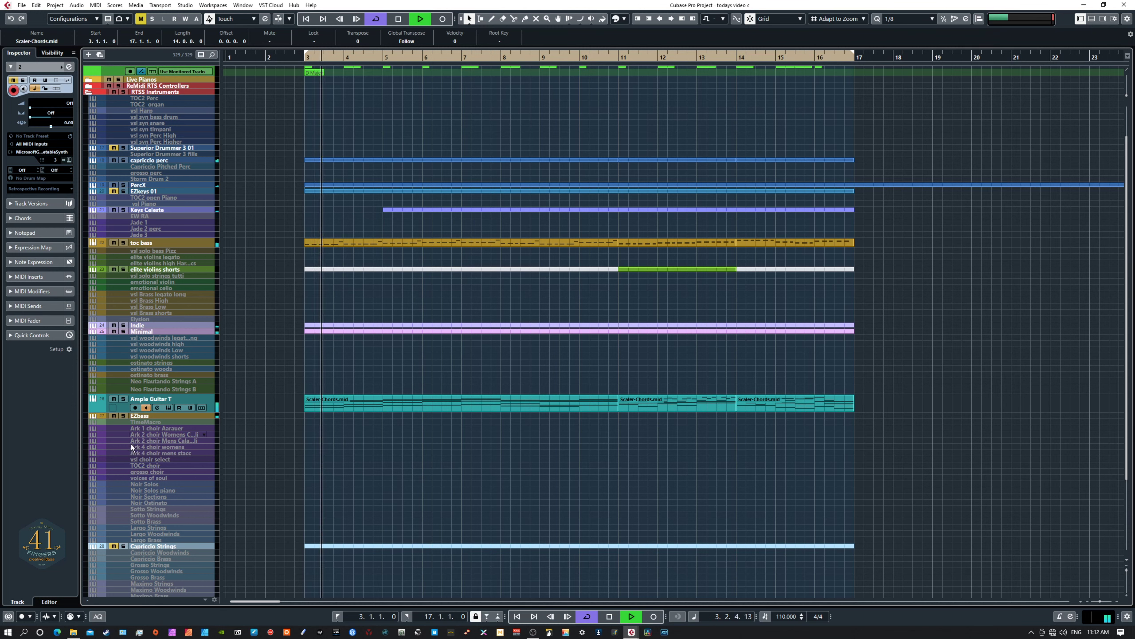
pyautogui.scroll(-5, 131, 449)
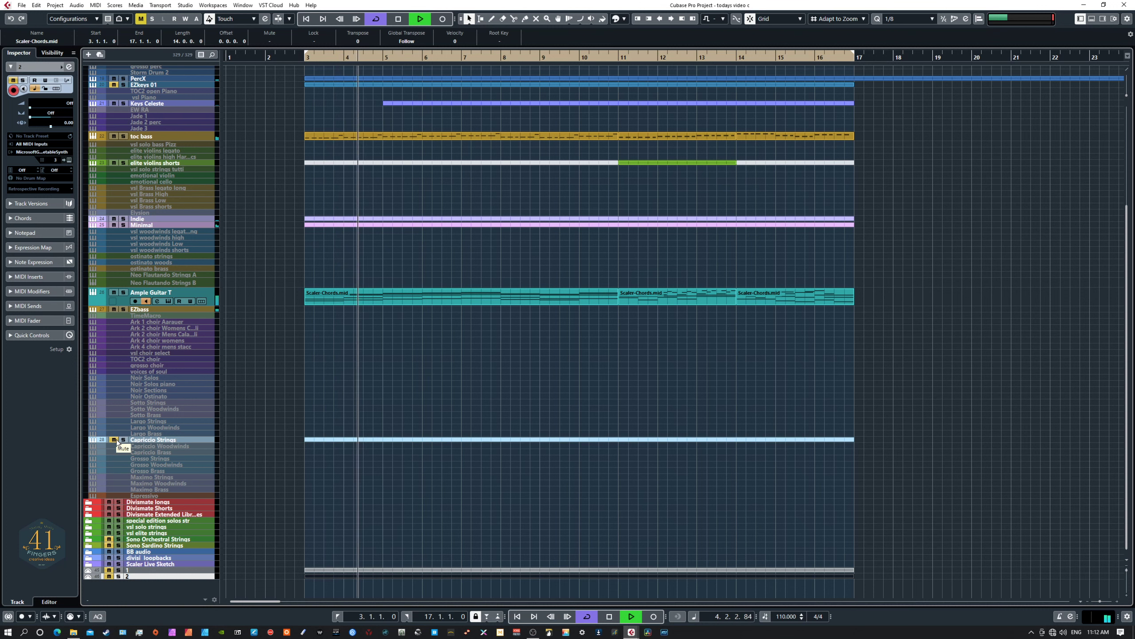
pyautogui.scroll(5, 140, 408)
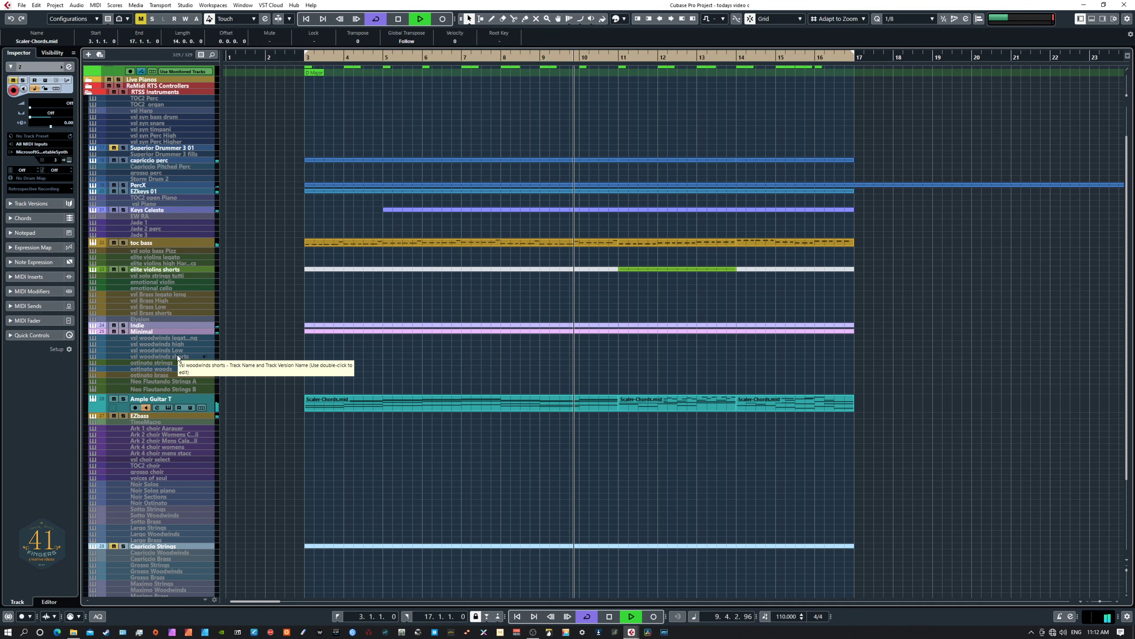
pyautogui.scroll(-4, 177, 357)
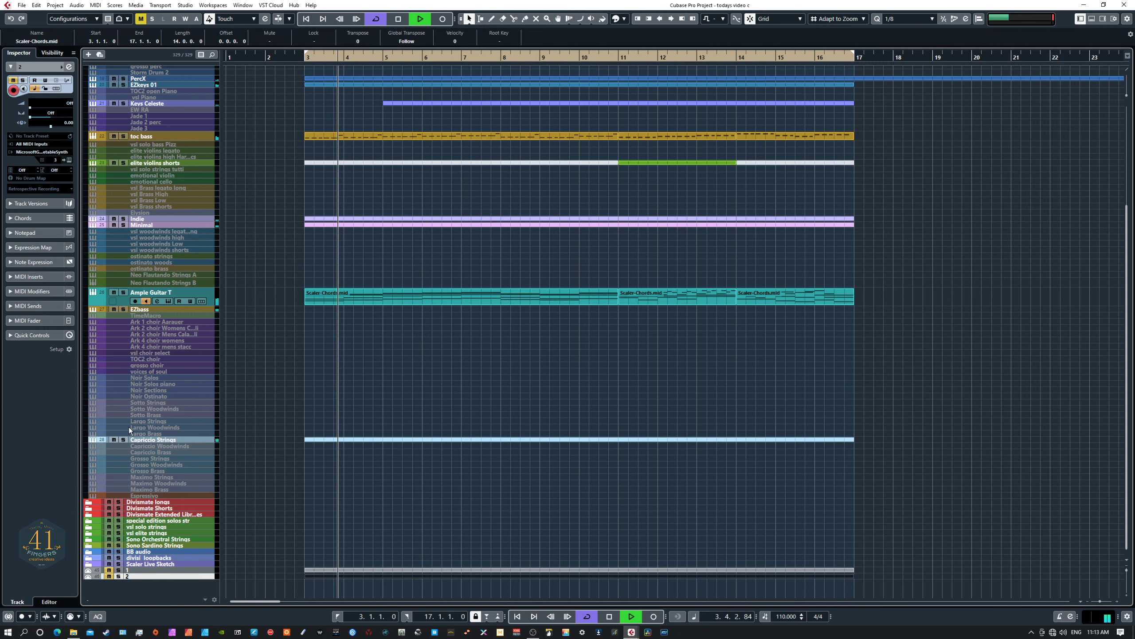
# Extend the cycle range's end to 17.3.1.0 and stop playback
pyautogui.scroll(5, 174, 405)
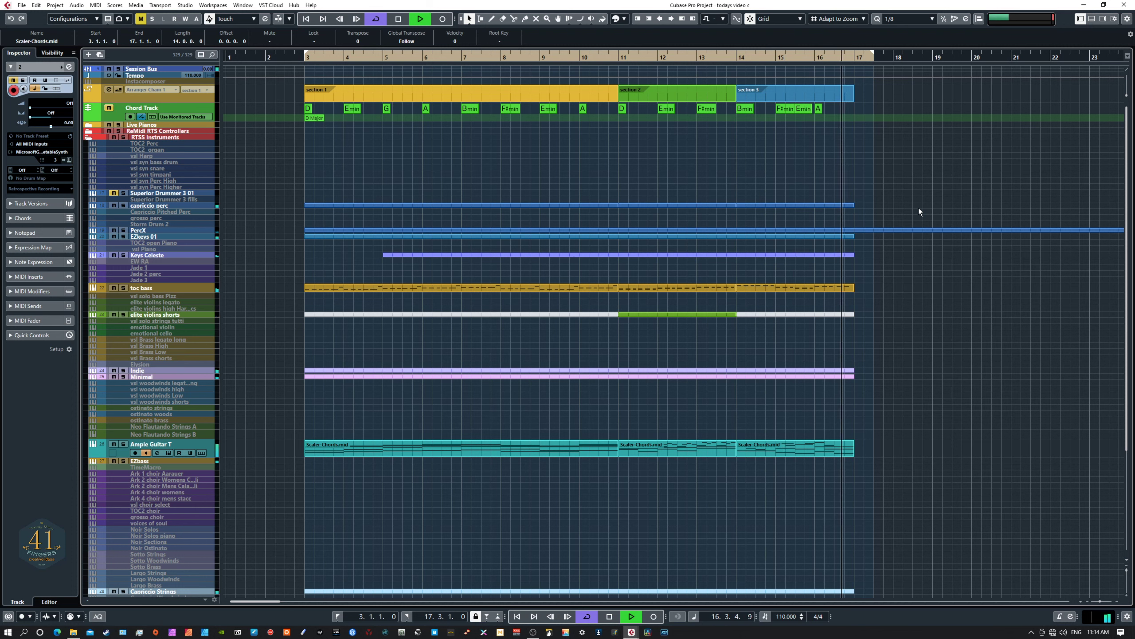
pyautogui.press('space')
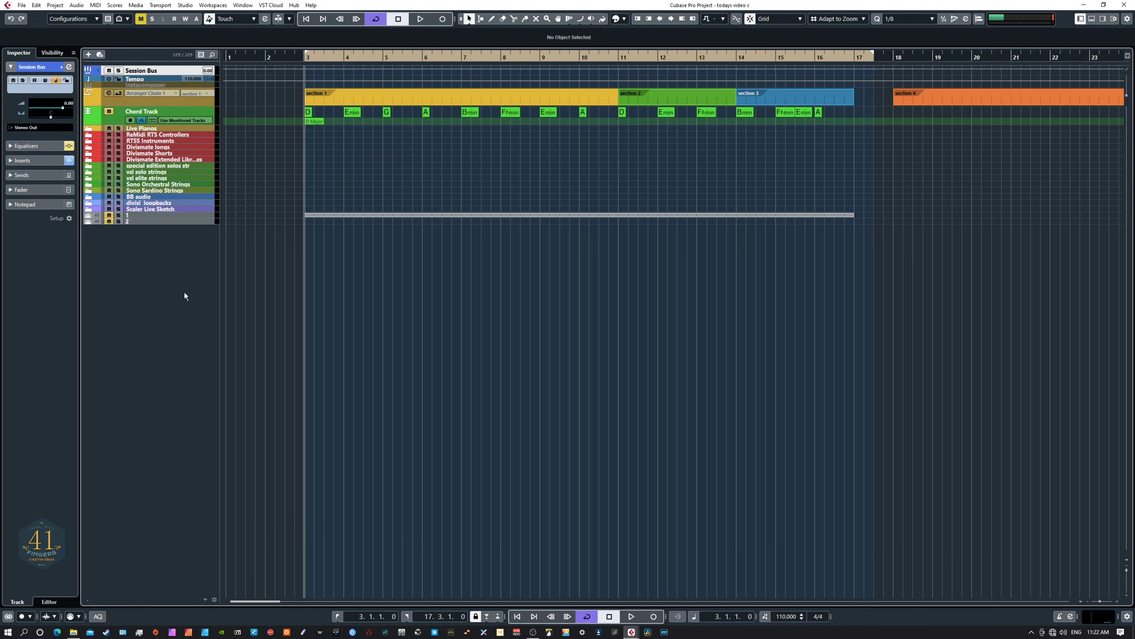
pyautogui.rightClick(167, 246)
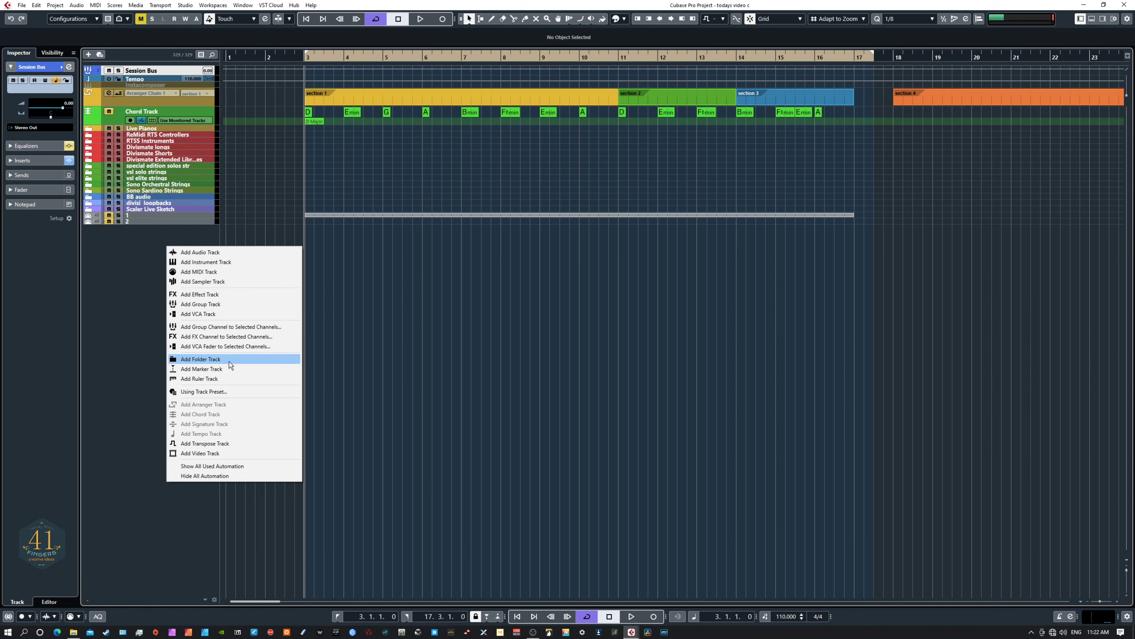
pyautogui.click(101, 291)
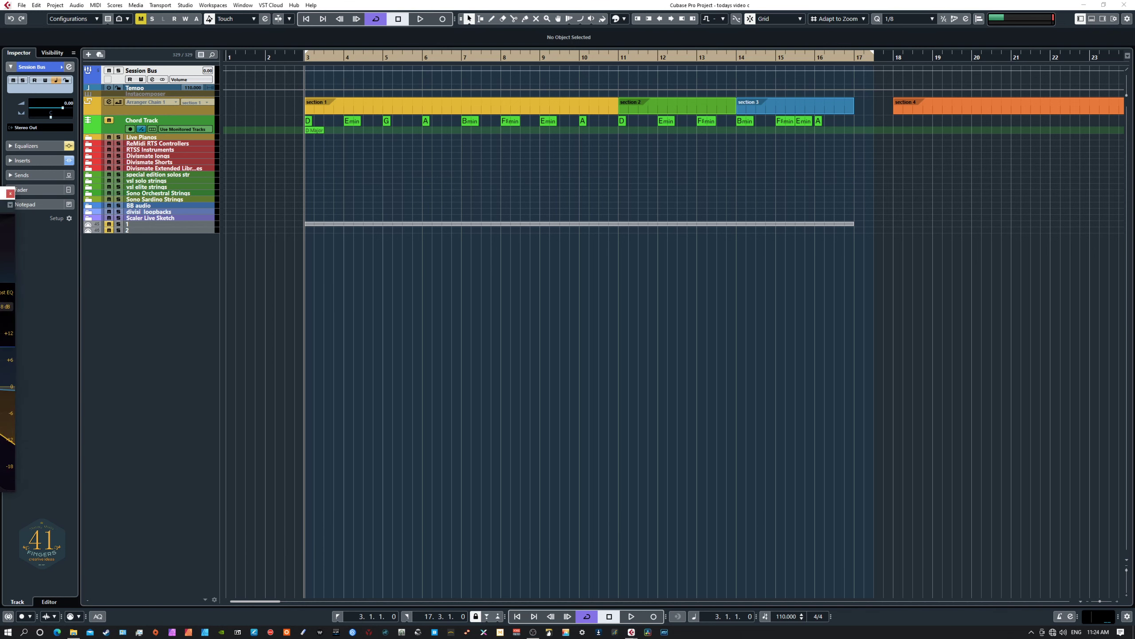
# Place the Session Bus's FabFilter Pro-R and Scheps Omni Channel plug-in windows side by side over the project
pyautogui.moveTo(0, 190); pyautogui.dragTo(397, 267)
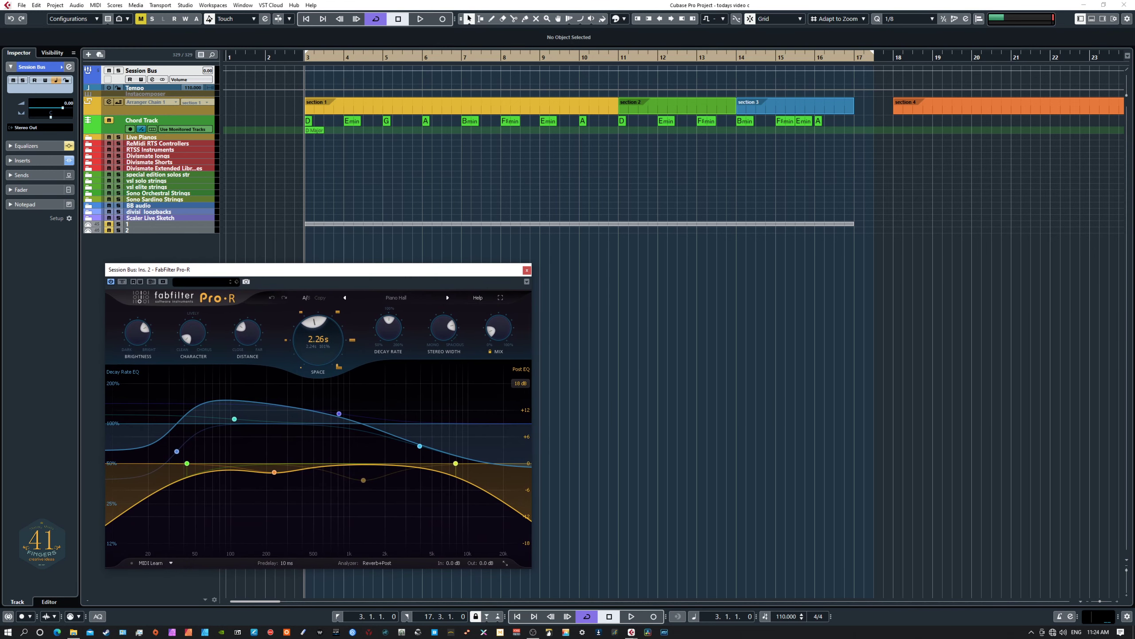
pyautogui.moveTo(0, 286); pyautogui.dragTo(868, 269)
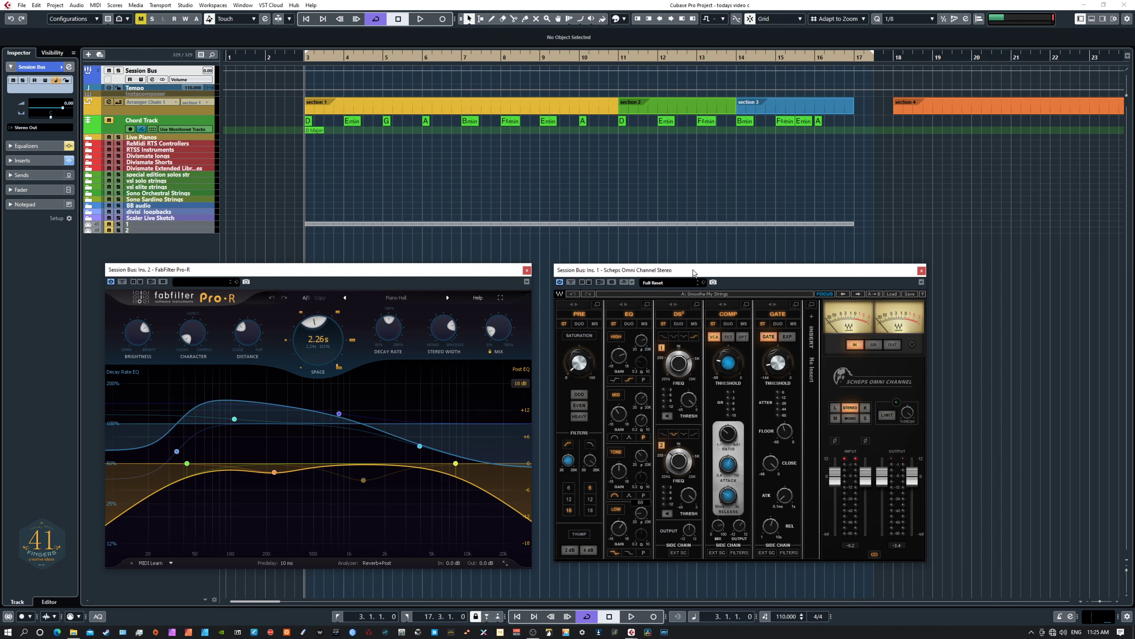
# View the list of presets available in the Session Bus's Scheps Omni Channel and close it without choosing one
pyautogui.click(892, 296)
pyautogui.moveTo(924, 358)
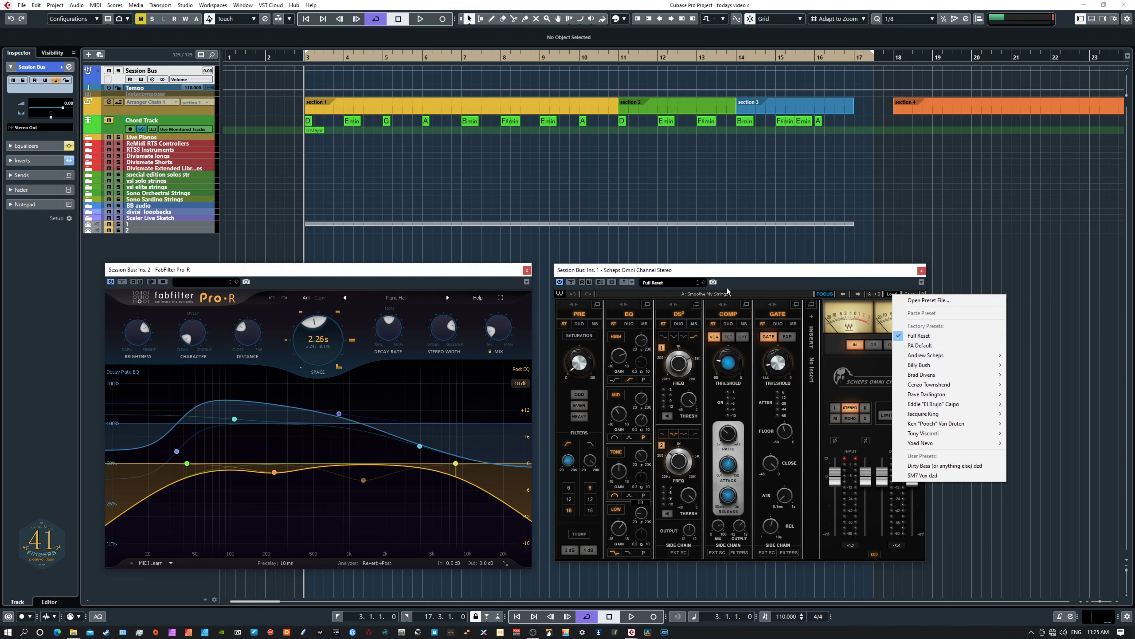
pyautogui.click(760, 271)
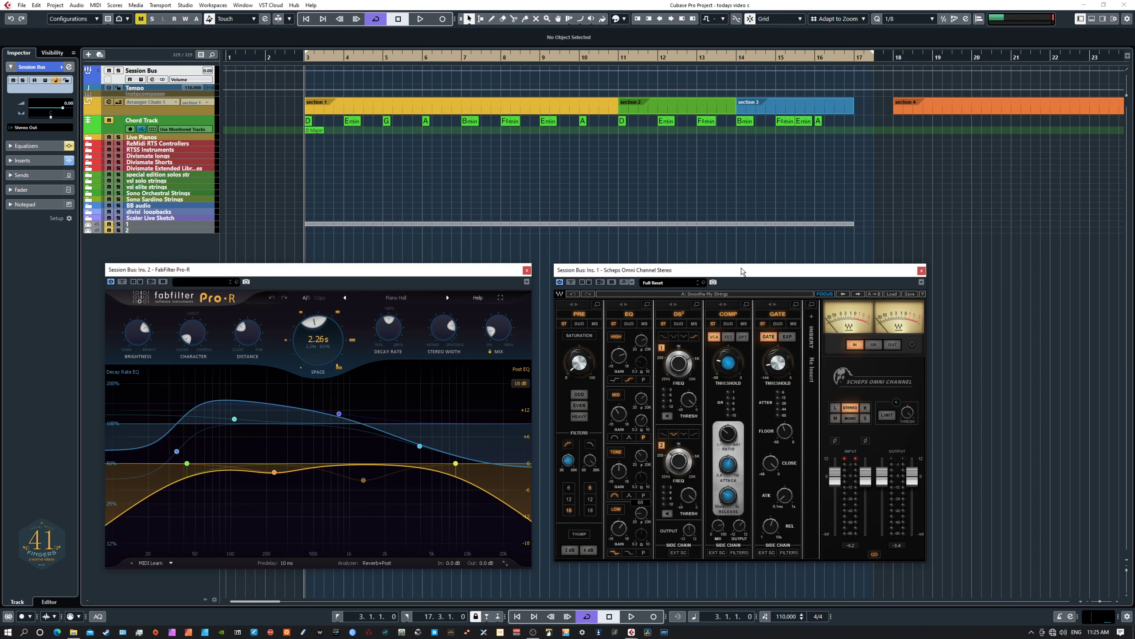
pyautogui.moveTo(741, 271)
pyautogui.mouseDown()
pyautogui.moveTo(791, 273)
pyautogui.moveTo(741, 265)
pyautogui.mouseUp()
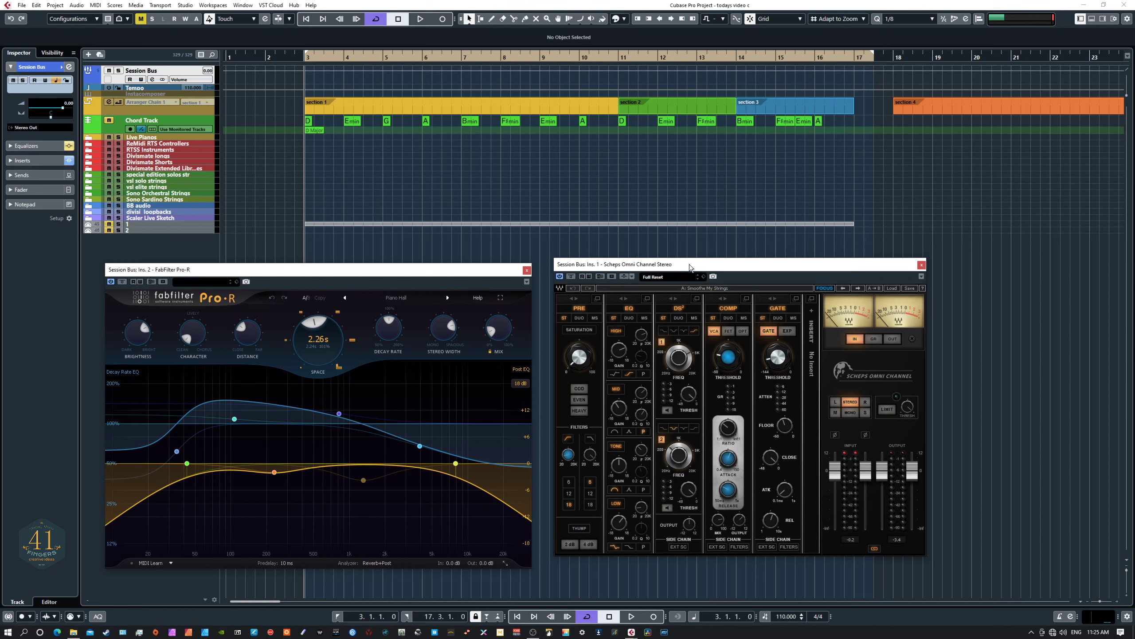
pyautogui.moveTo(690, 266); pyautogui.dragTo(727, 258)
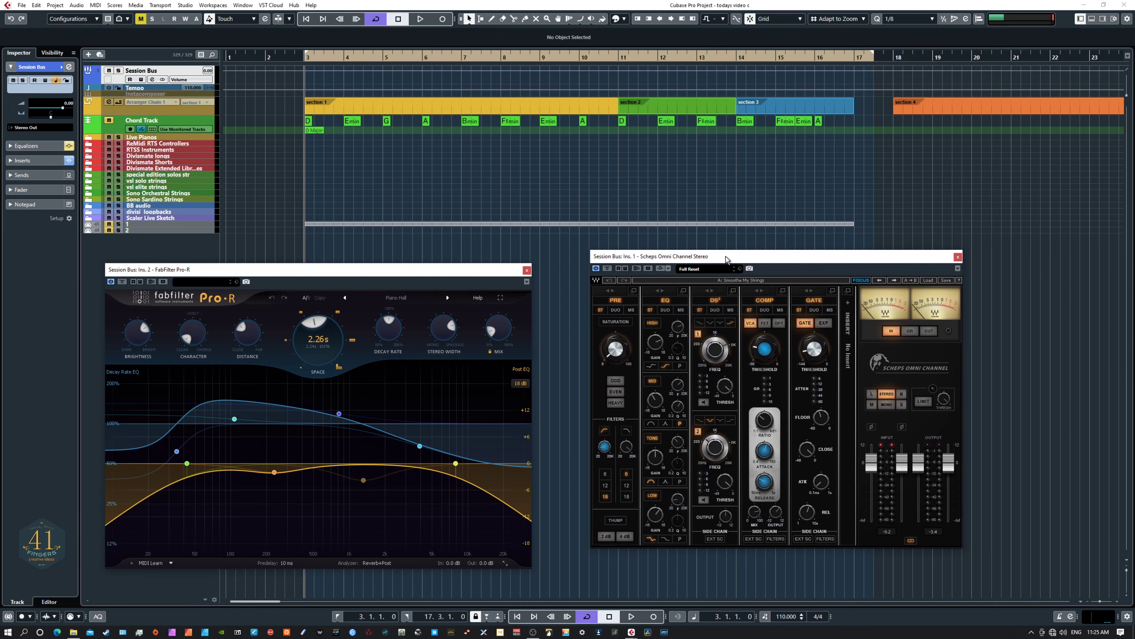
pyautogui.moveTo(410, 270); pyautogui.dragTo(452, 256)
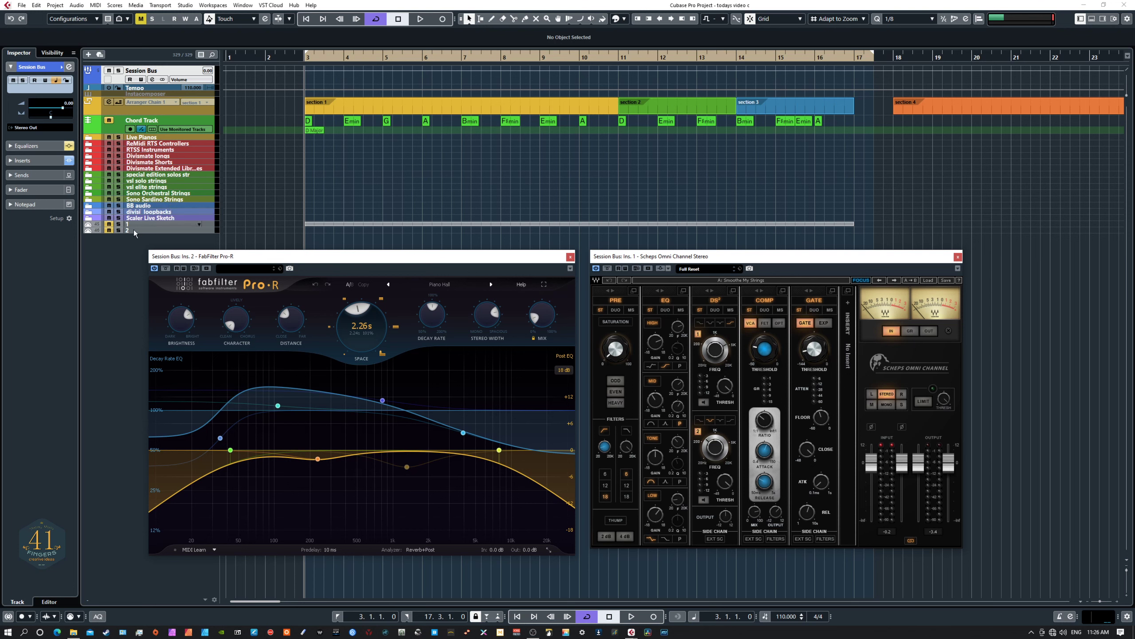
pyautogui.moveTo(362, 257); pyautogui.dragTo(345, 269)
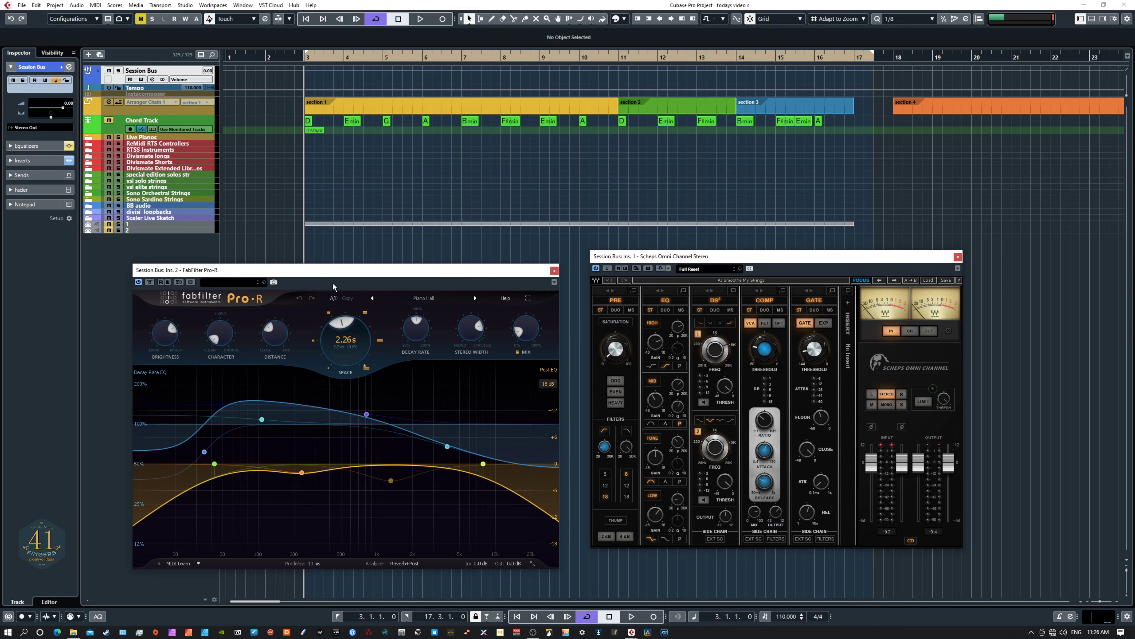
pyautogui.moveTo(364, 272); pyautogui.dragTo(376, 261)
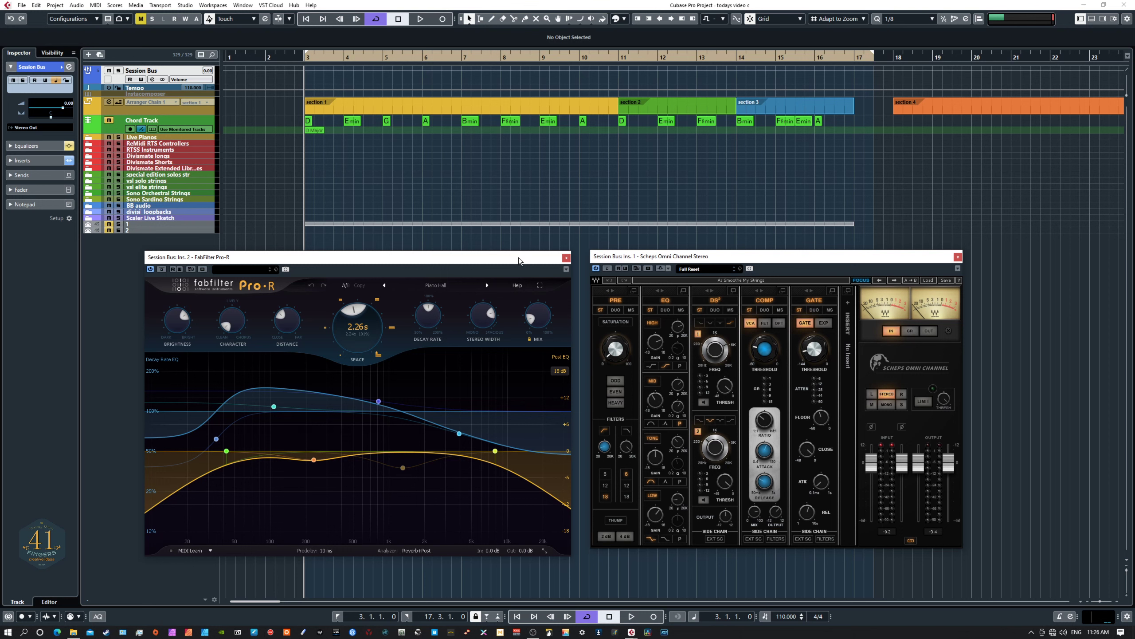
pyautogui.moveTo(518, 258); pyautogui.dragTo(524, 259)
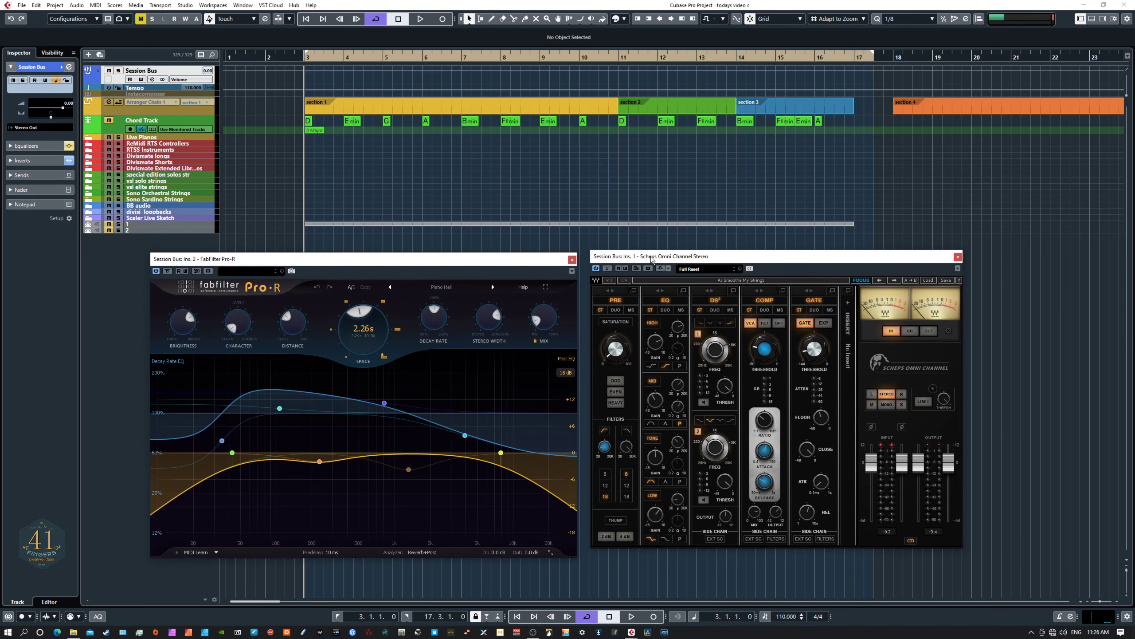
pyautogui.moveTo(651, 259)
pyautogui.mouseDown()
pyautogui.moveTo(668, 288)
pyautogui.moveTo(648, 262)
pyautogui.mouseUp()
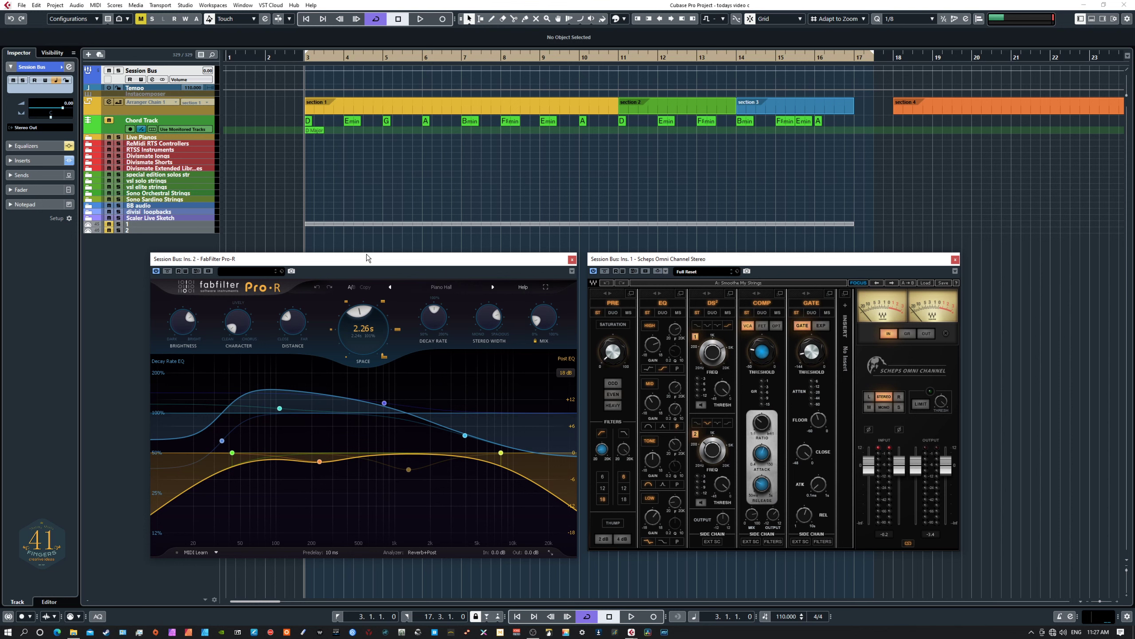
pyautogui.moveTo(376, 259); pyautogui.dragTo(363, 260)
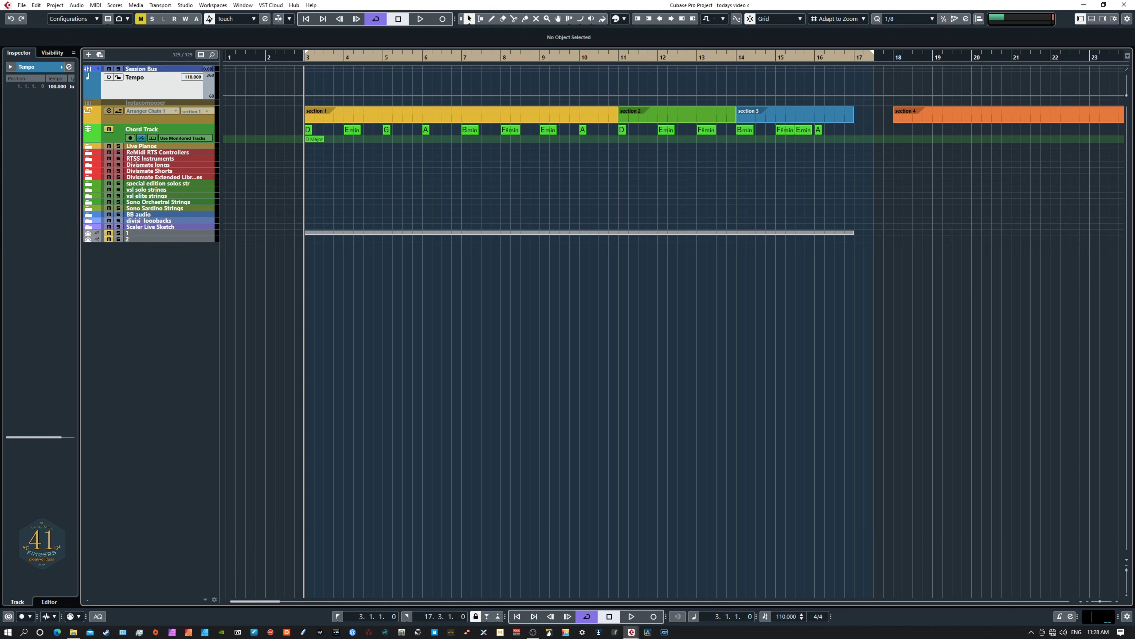
# Bring the Tempo Track Editor over the arrangement area to view the project's tempo
pyautogui.moveTo(0, 281); pyautogui.dragTo(725, 190)
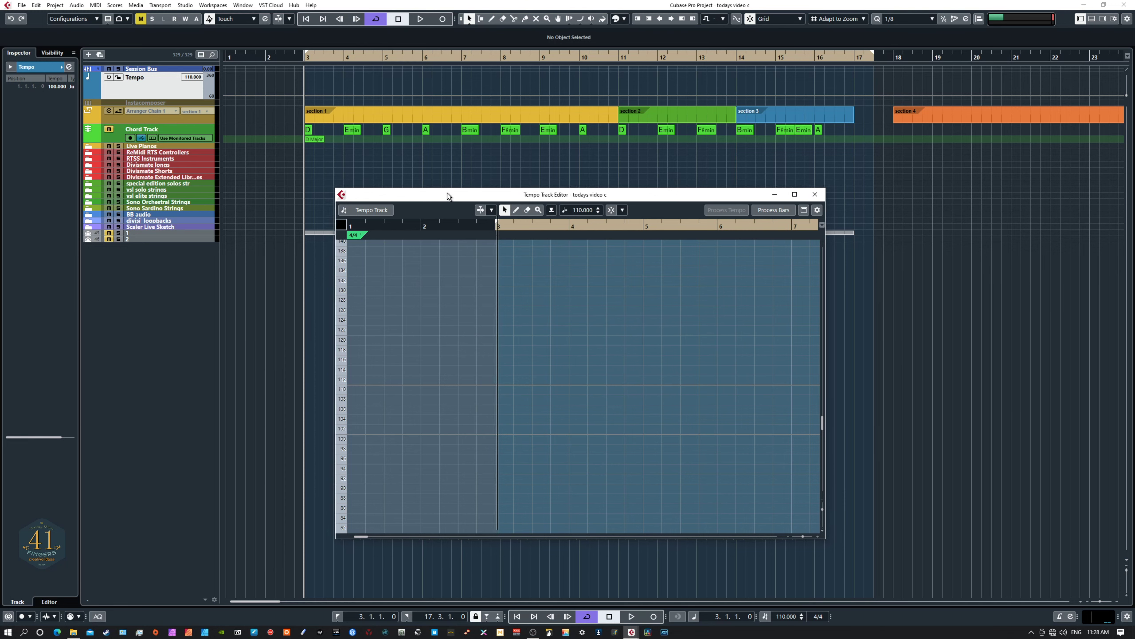
pyautogui.moveTo(448, 193); pyautogui.dragTo(384, 196)
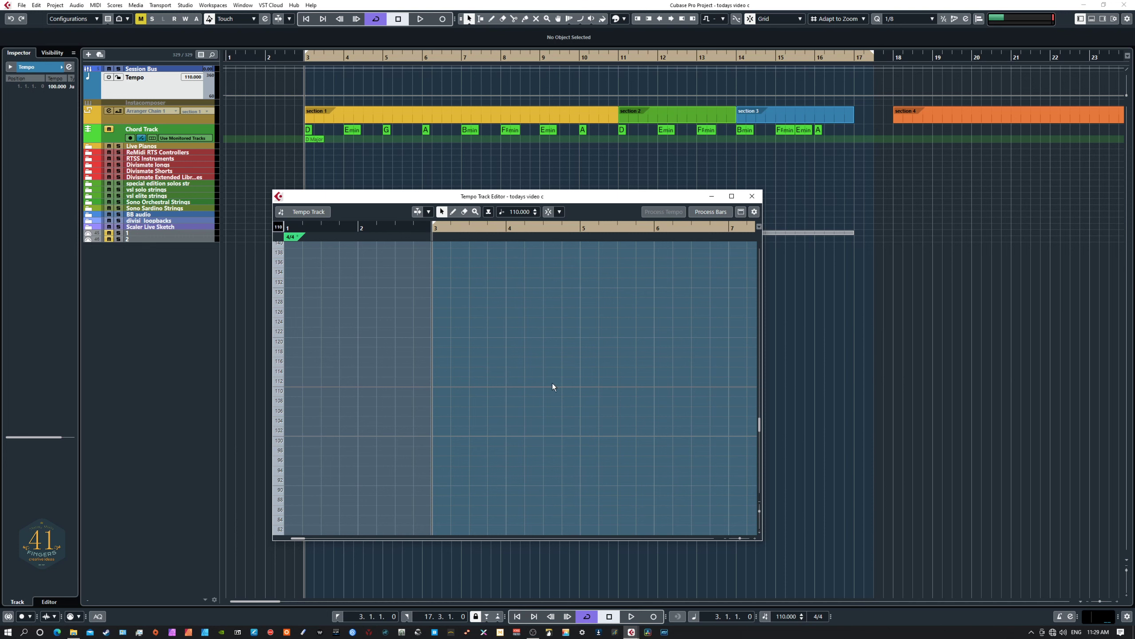
pyautogui.moveTo(381, 200)
pyautogui.mouseDown()
pyautogui.moveTo(470, 259)
pyautogui.moveTo(426, 183)
pyautogui.moveTo(445, 227)
pyautogui.moveTo(470, 204)
pyautogui.moveTo(443, 187)
pyautogui.moveTo(521, 220)
pyautogui.moveTo(489, 190)
pyautogui.moveTo(460, 204)
pyautogui.moveTo(365, 193)
pyautogui.mouseUp()
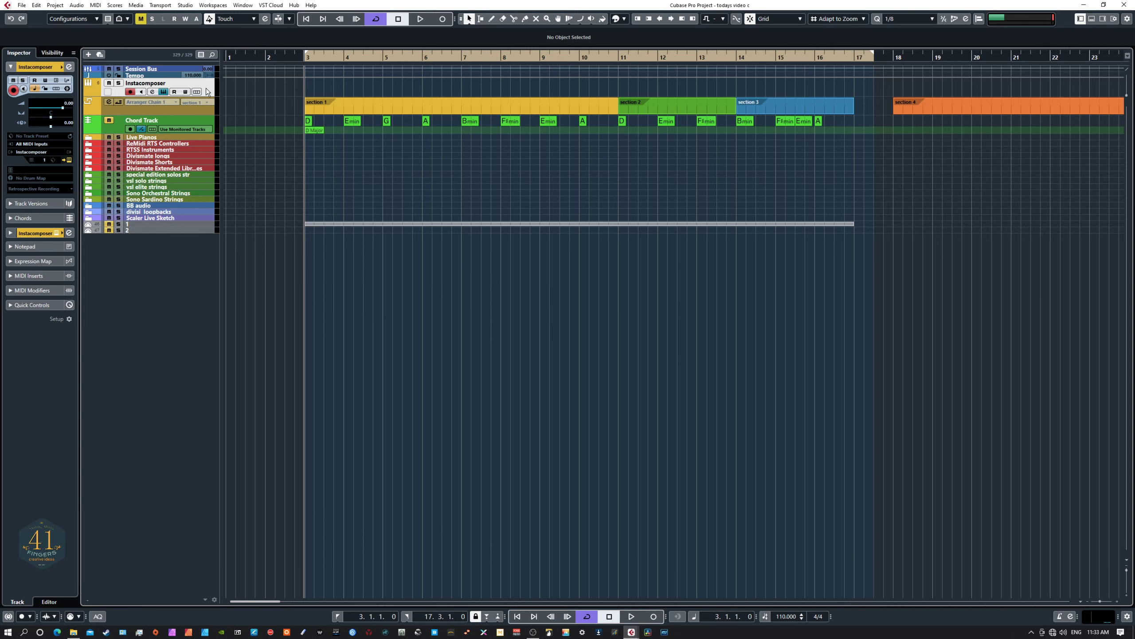
# Bring the Instacomposer plug-in window over the arrangement area to view its tracks and chord lanes
pyautogui.moveTo(0, 202); pyautogui.dragTo(714, 240)
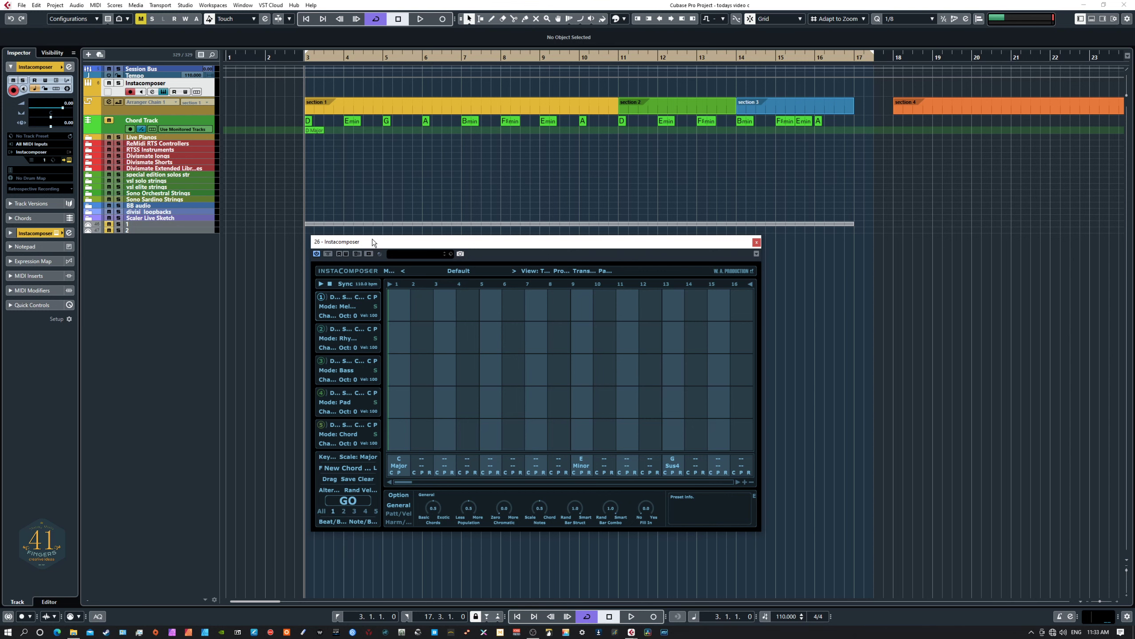
pyautogui.moveTo(373, 241); pyautogui.dragTo(335, 214)
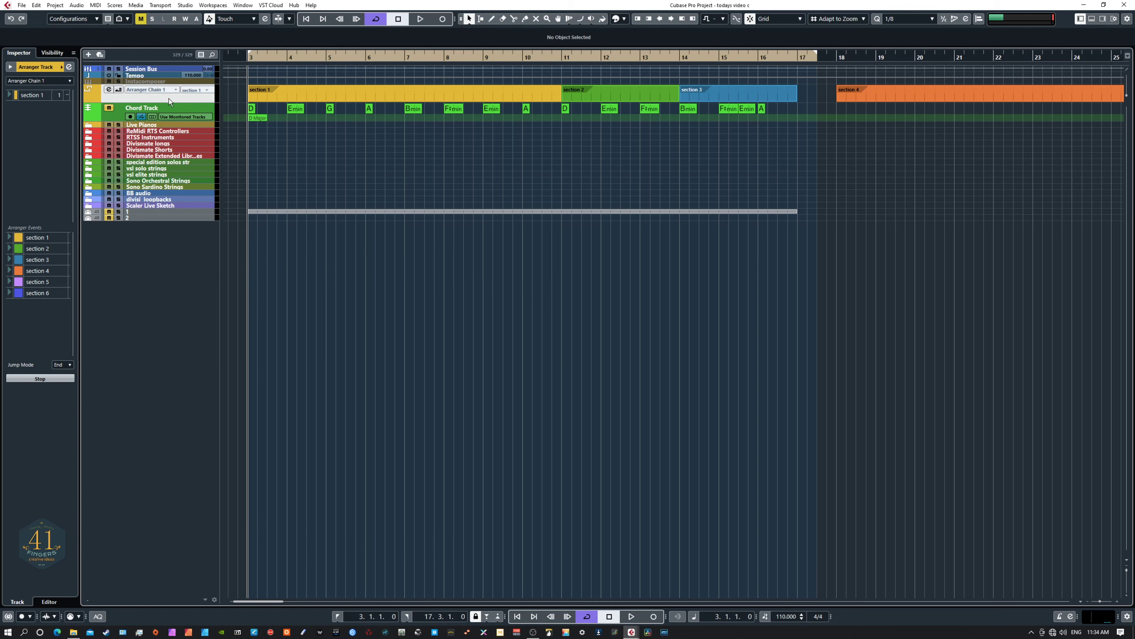
# Examine the arranger track's colored sections from section 1 onward along the timeline
pyautogui.click(404, 100)
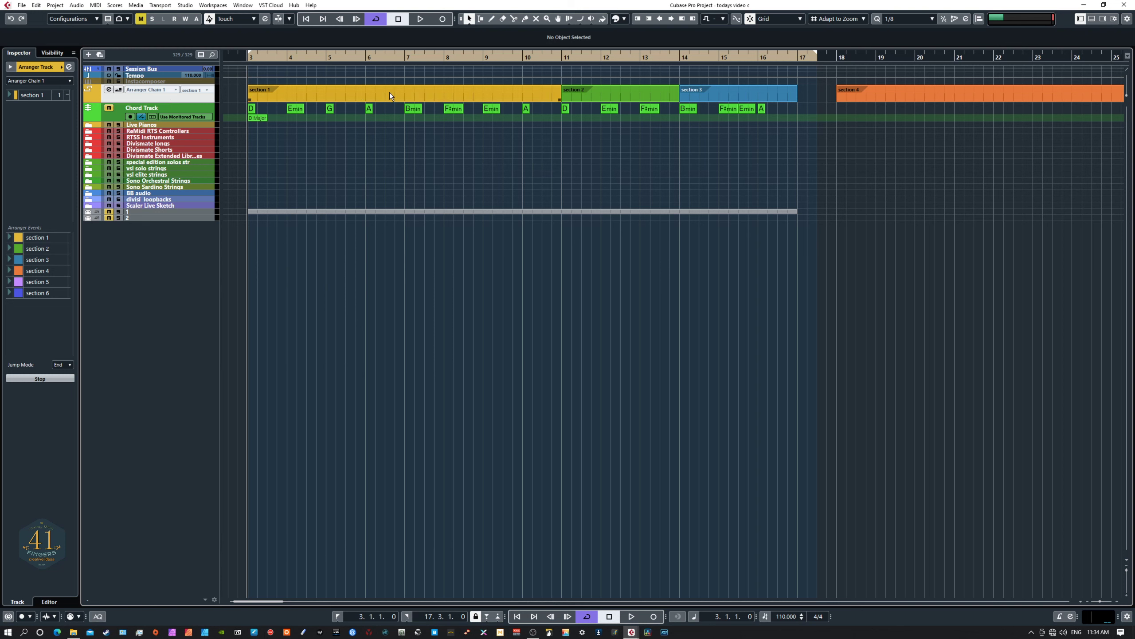
pyautogui.click(624, 91)
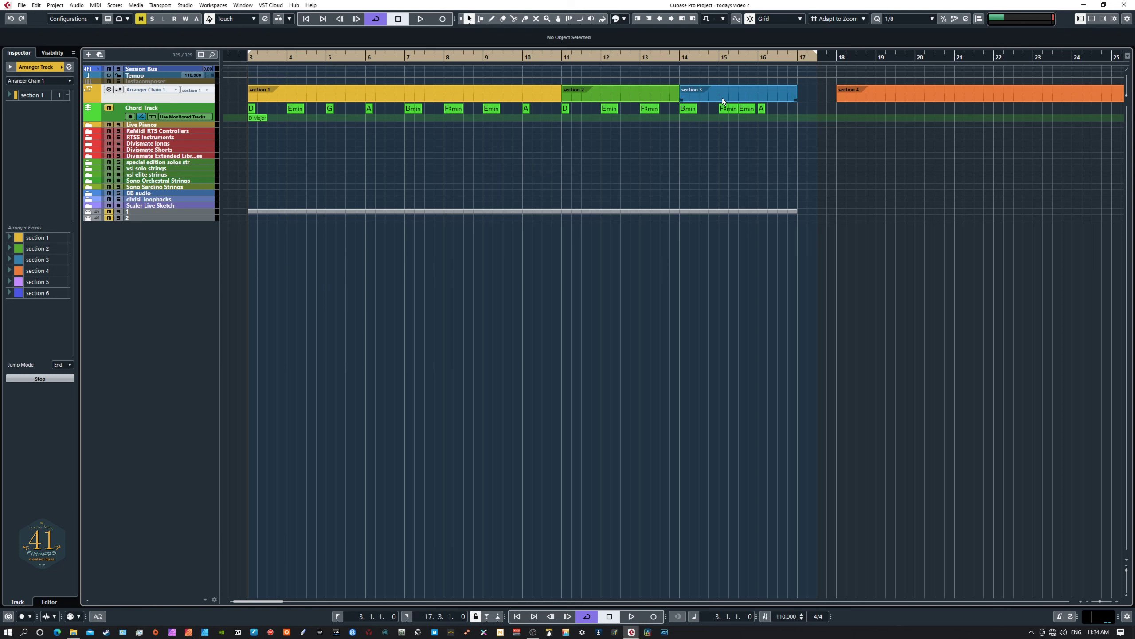
pyautogui.rightClick(532, 161)
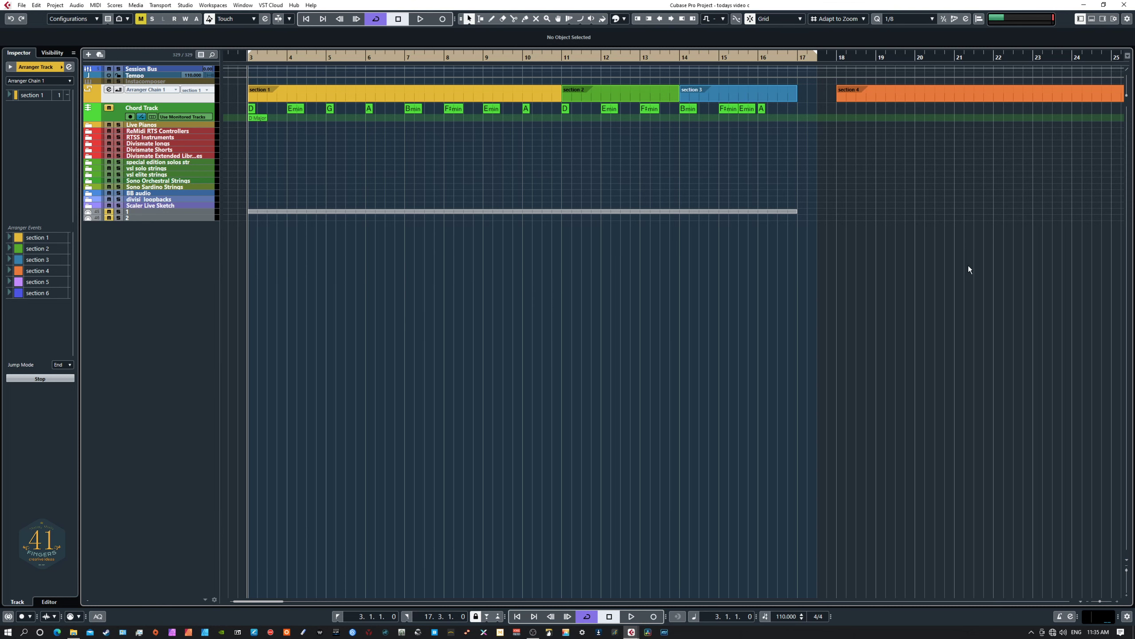
pyautogui.moveTo(979, 287); pyautogui.dragTo(987, 267)
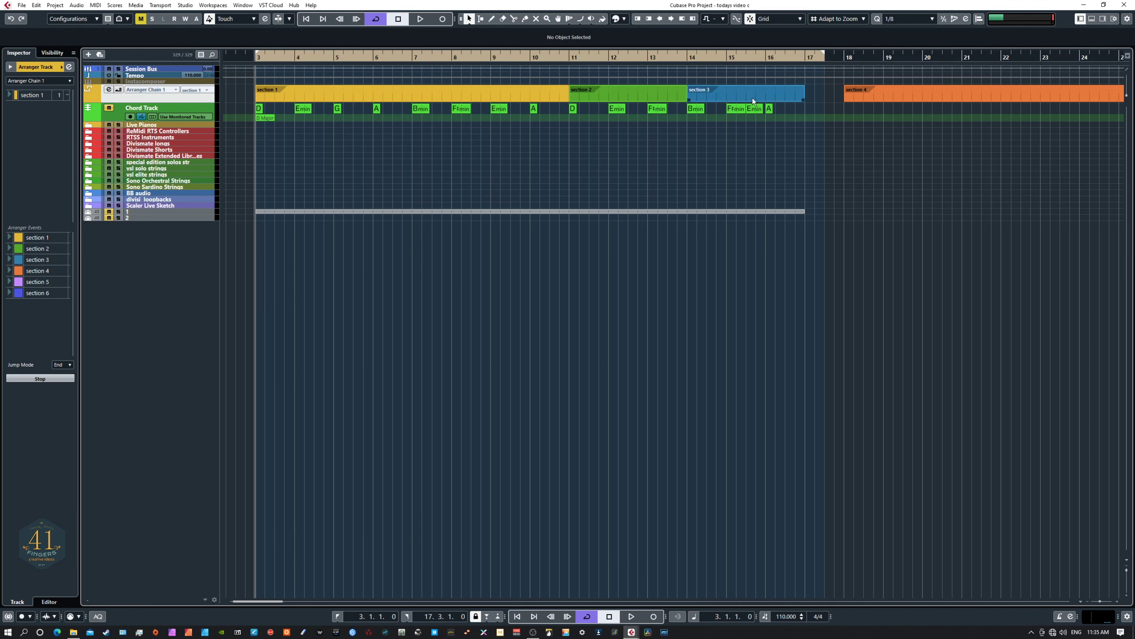
pyautogui.moveTo(971, 167)
pyautogui.mouseDown()
pyautogui.moveTo(850, 204)
pyautogui.moveTo(276, 172)
pyautogui.moveTo(990, 175)
pyautogui.mouseUp()
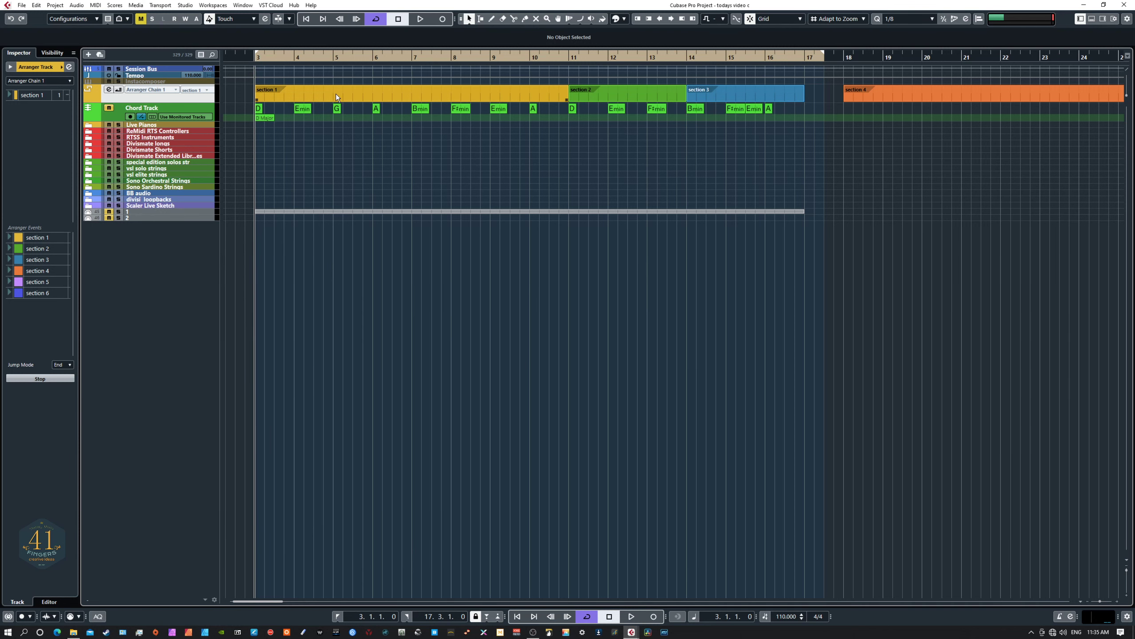
pyautogui.hscroll(1, 994, 192)
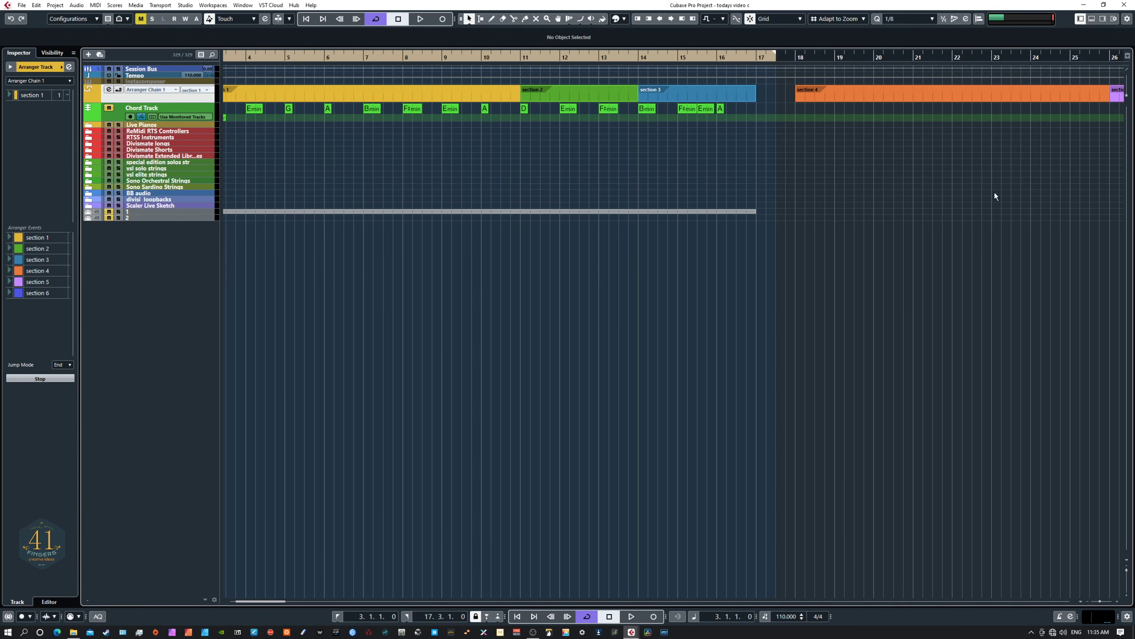
# Examine arranger sections 4, 5 and 6 further along the timeline, then return to section 1
pyautogui.moveTo(994, 192); pyautogui.dragTo(667, 168)
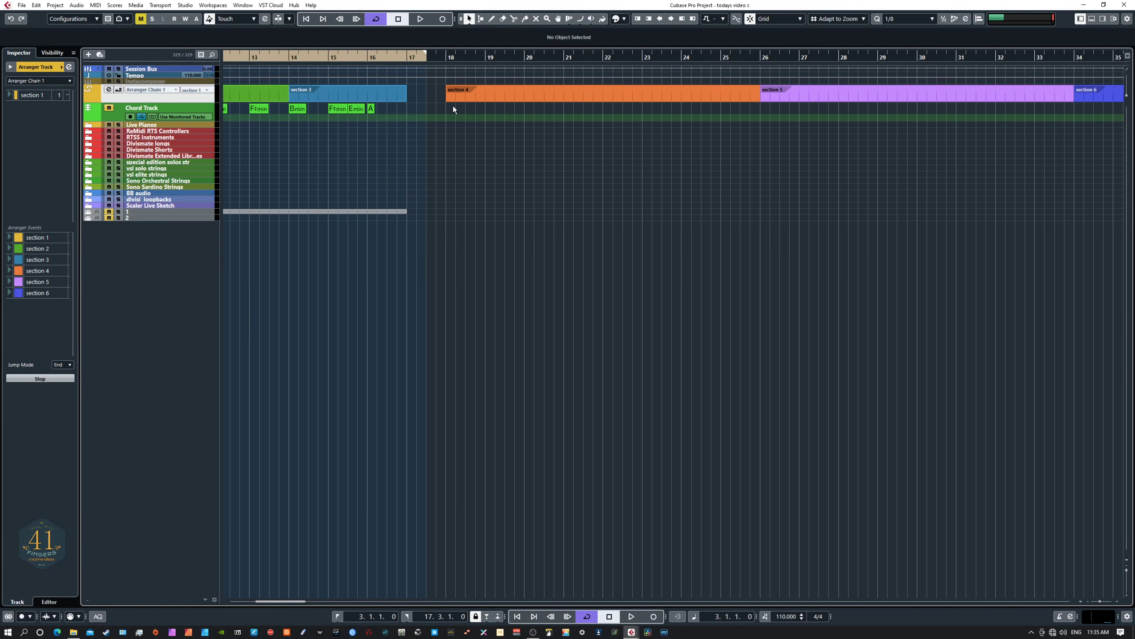
pyautogui.moveTo(448, 103)
pyautogui.mouseDown()
pyautogui.moveTo(624, 106)
pyautogui.moveTo(432, 107)
pyautogui.moveTo(703, 107)
pyautogui.moveTo(447, 108)
pyautogui.mouseUp()
pyautogui.moveTo(598, 99)
pyautogui.mouseDown()
pyautogui.moveTo(482, 97)
pyautogui.moveTo(595, 102)
pyautogui.mouseUp()
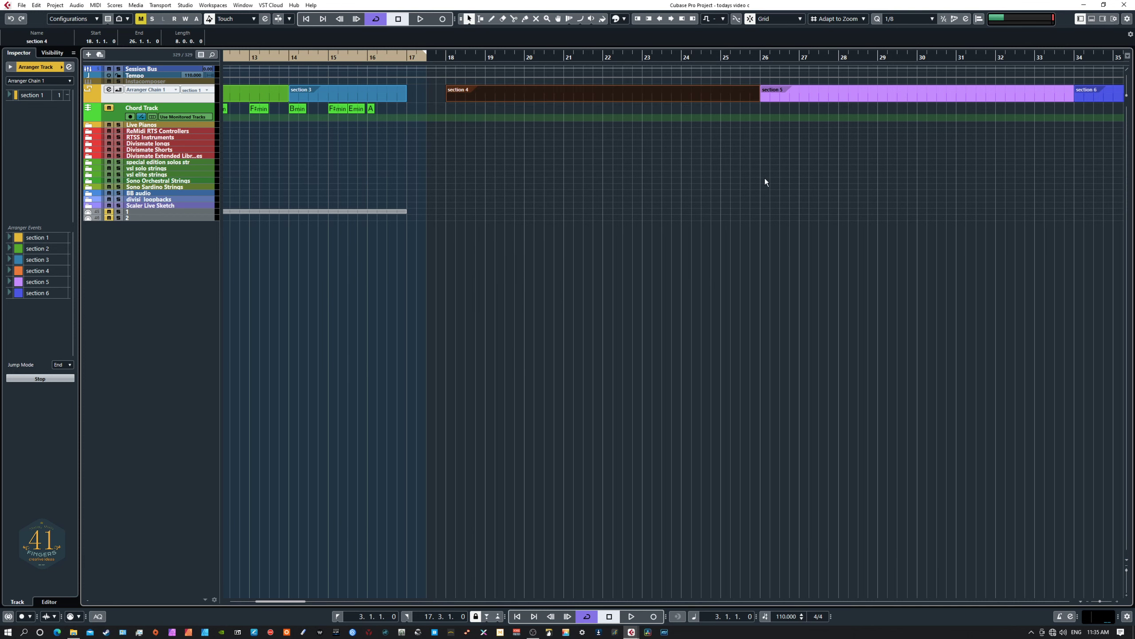
pyautogui.moveTo(874, 177); pyautogui.dragTo(803, 175)
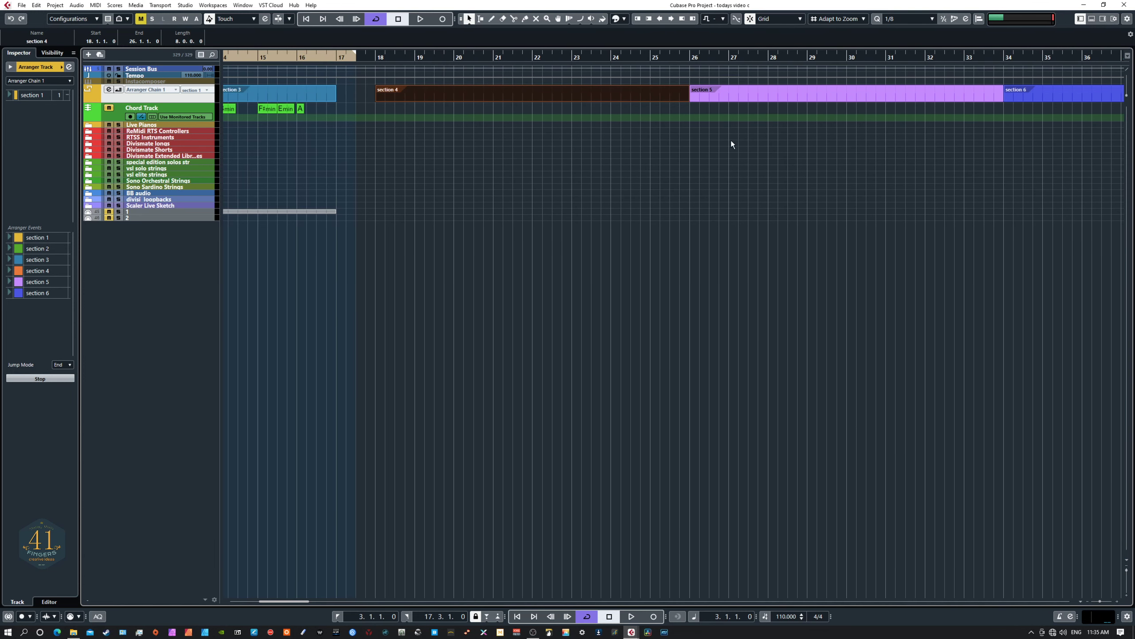
pyautogui.click(704, 92)
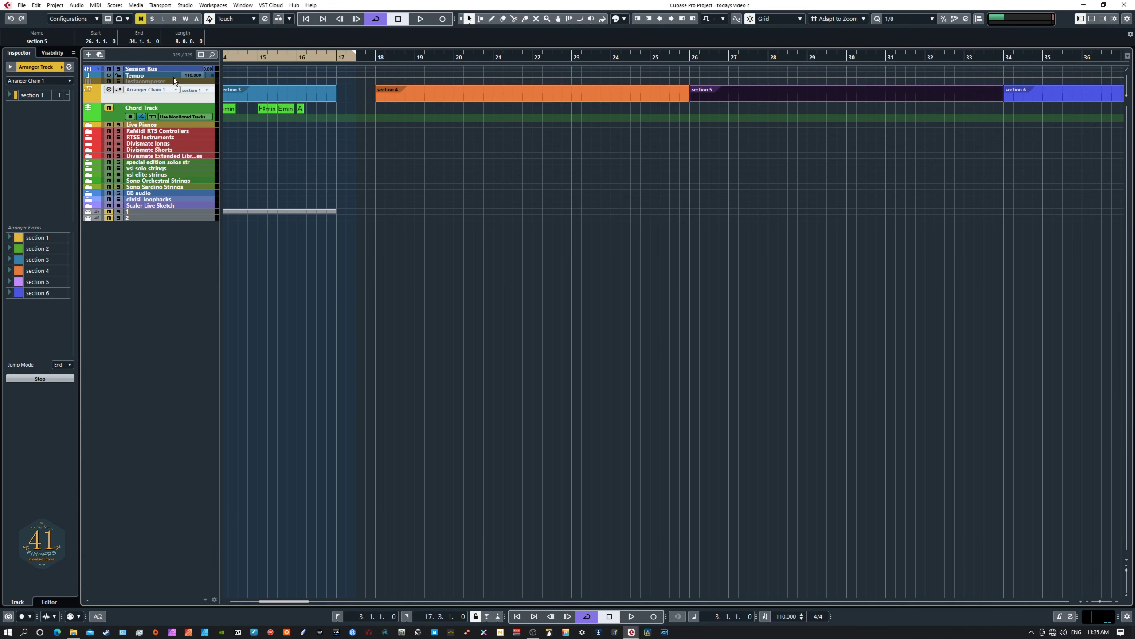
pyautogui.click(38, 40)
pyautogui.click(145, 284)
pyautogui.moveTo(429, 227); pyautogui.dragTo(922, 241)
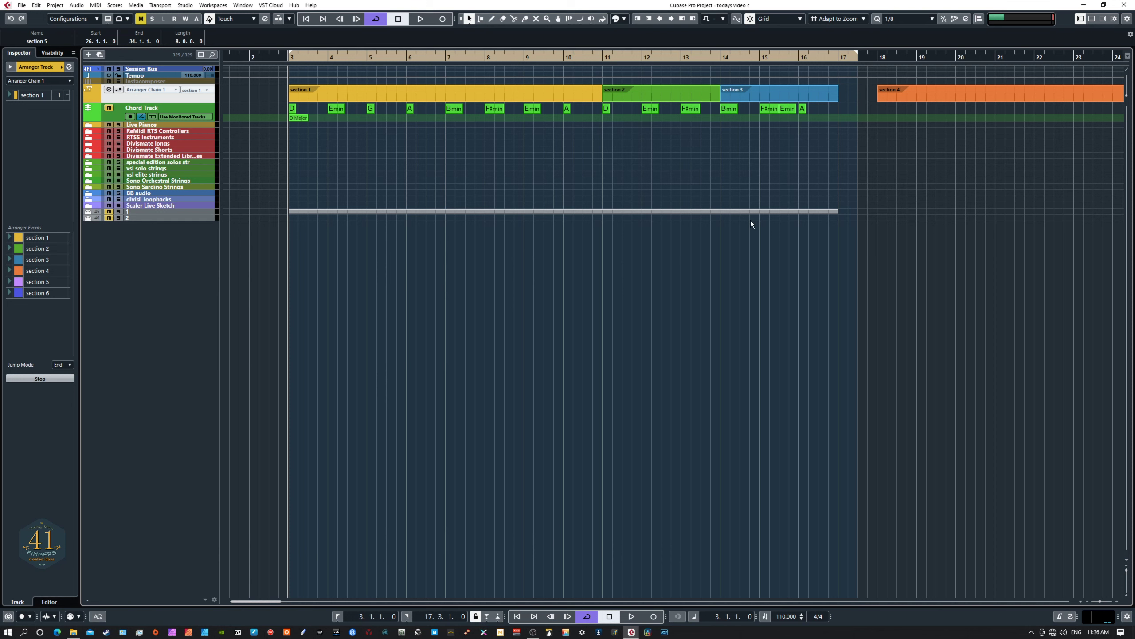
# Select the Scaler-Chords.mid part and enlarge track 1 so its chord notes are readable
pyautogui.press('Down')
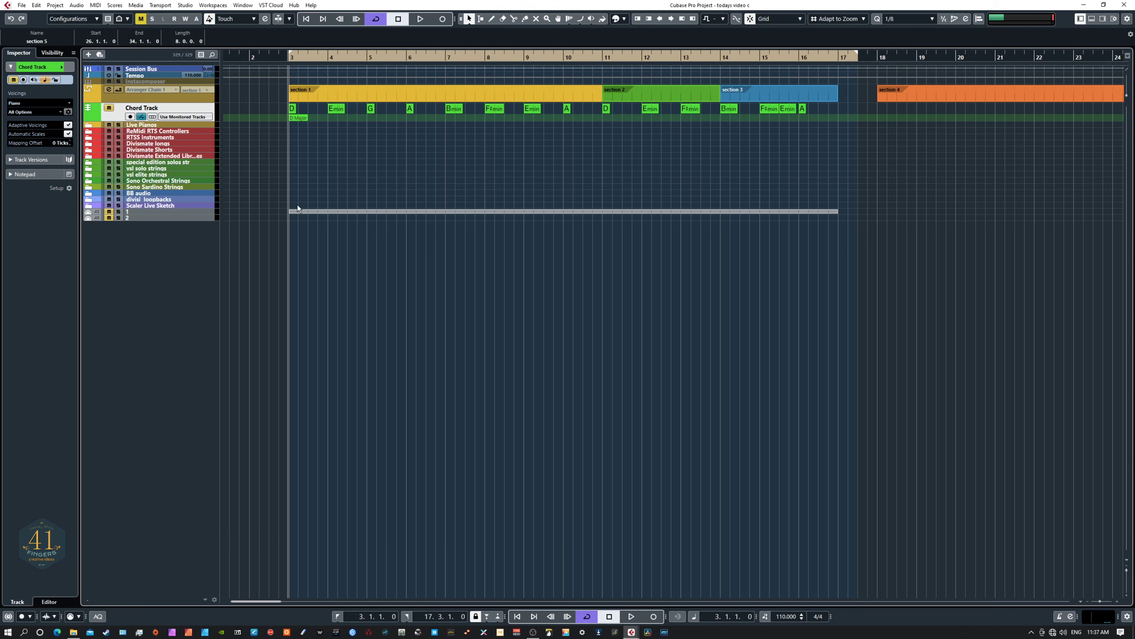
pyautogui.moveTo(301, 211); pyautogui.dragTo(301, 211)
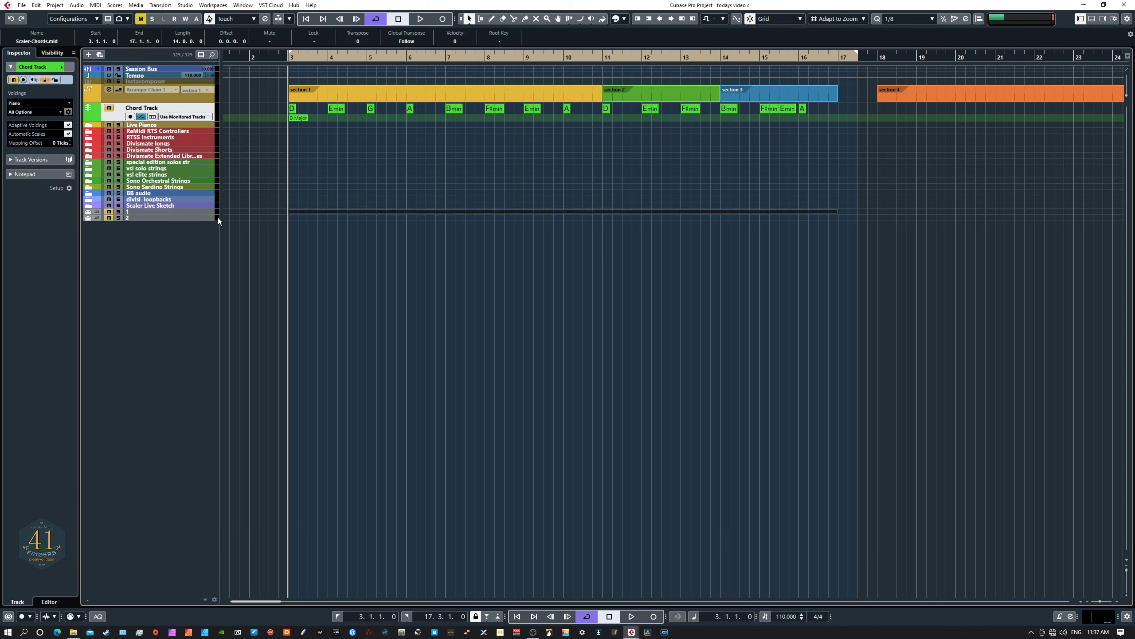
pyautogui.moveTo(210, 214); pyautogui.dragTo(208, 246)
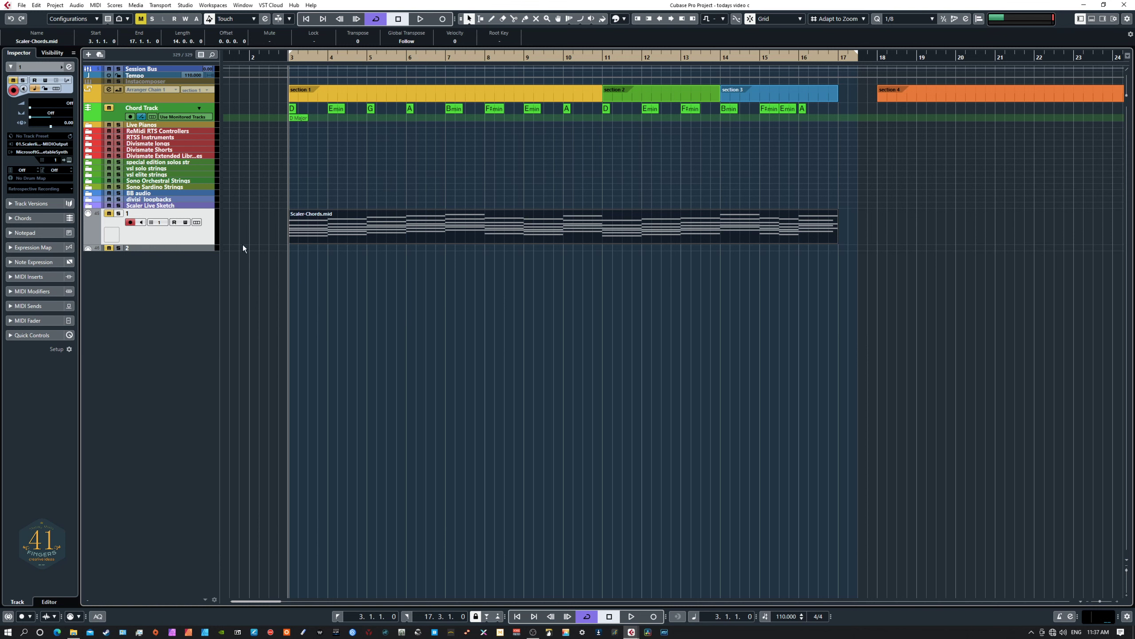
# View the project's Chord Track commands, including Create Chord Symbols, and close the list without choosing one
pyautogui.click(59, 7)
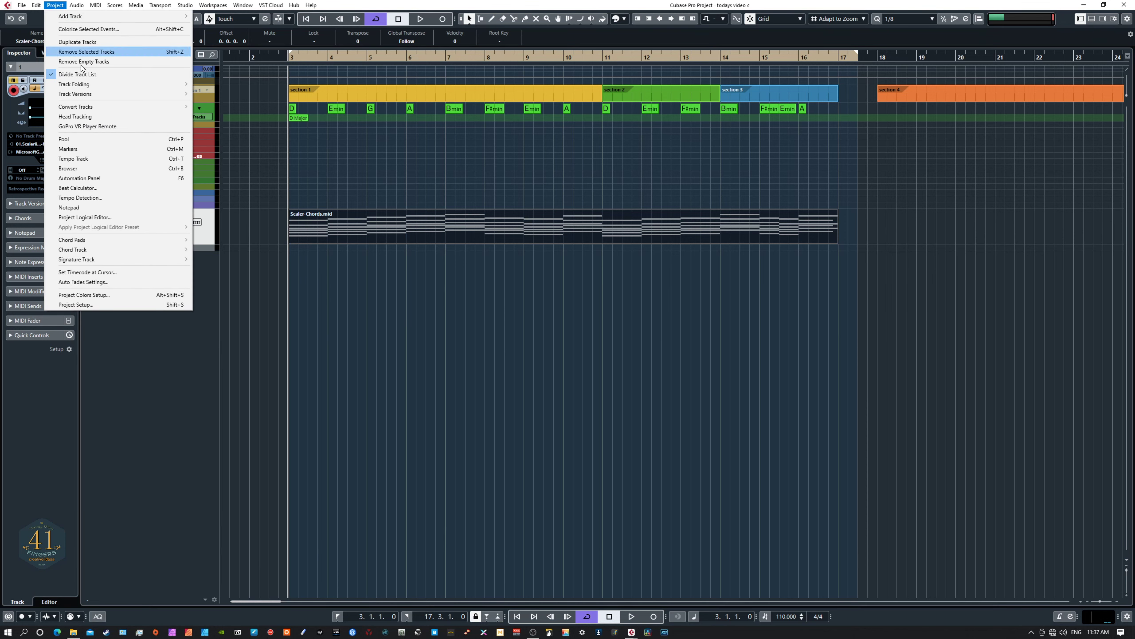
pyautogui.moveTo(112, 250)
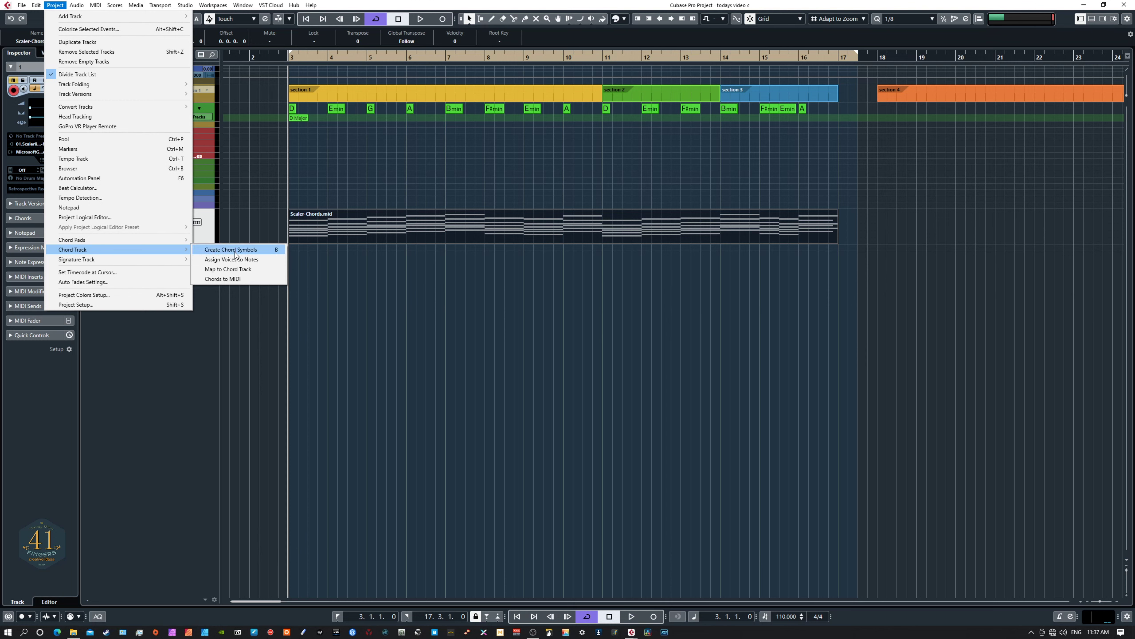
pyautogui.click(180, 360)
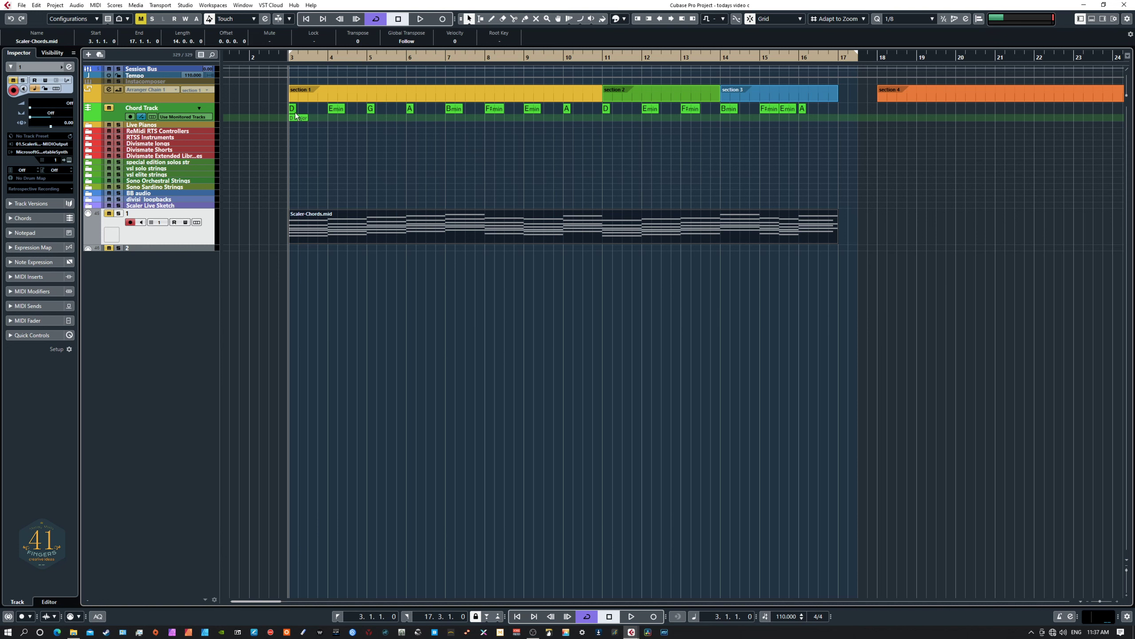
# Open the Scaler-Chords.mid part in an enlarged Key Editor and view its event color options, leaving Chord Track chosen
pyautogui.doubleClick(343, 219)
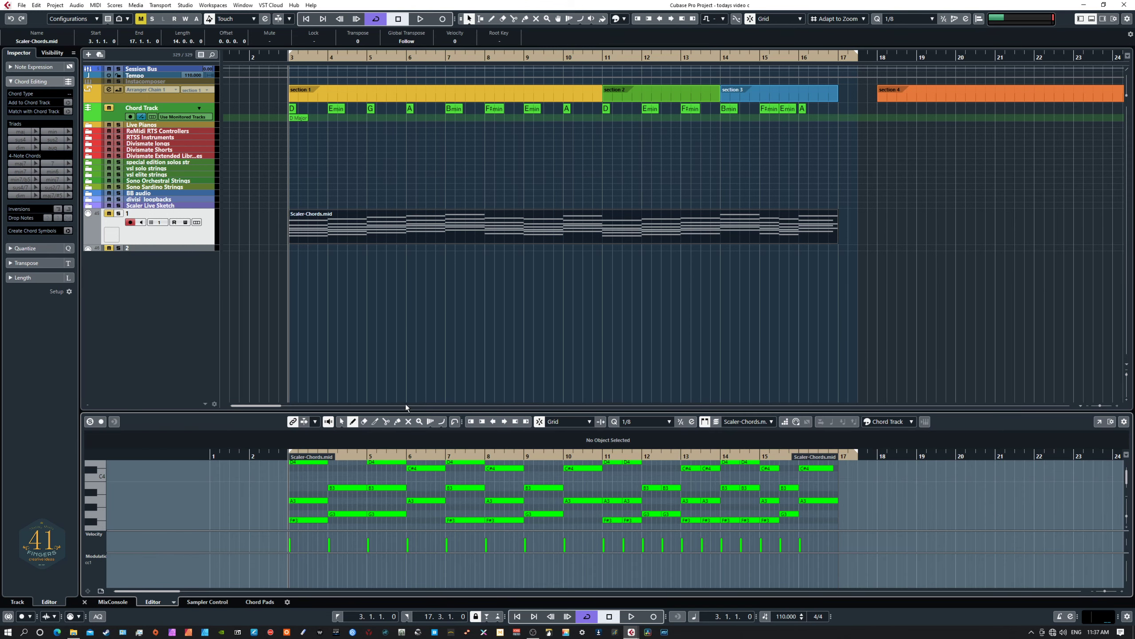
pyautogui.moveTo(398, 410); pyautogui.dragTo(396, 305)
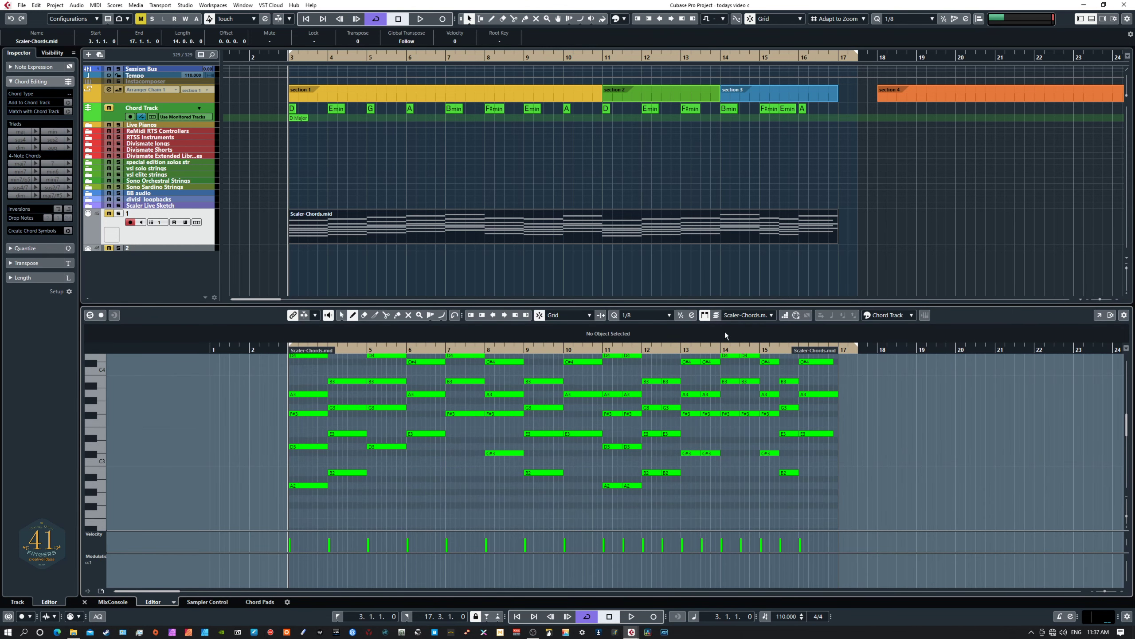
pyautogui.click(888, 316)
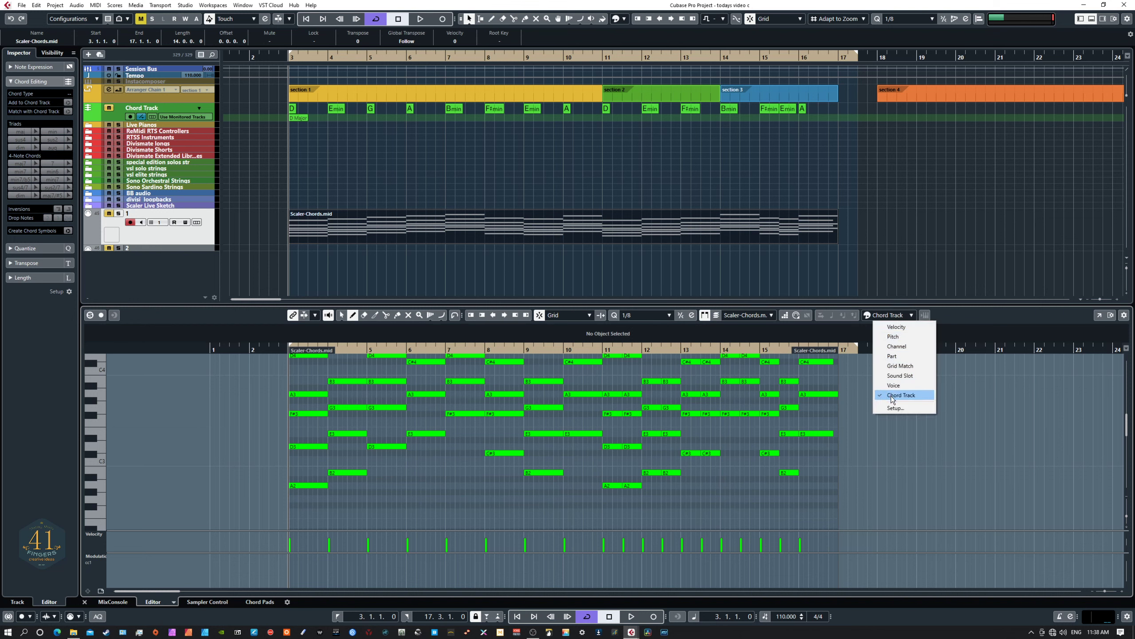
pyautogui.click(875, 460)
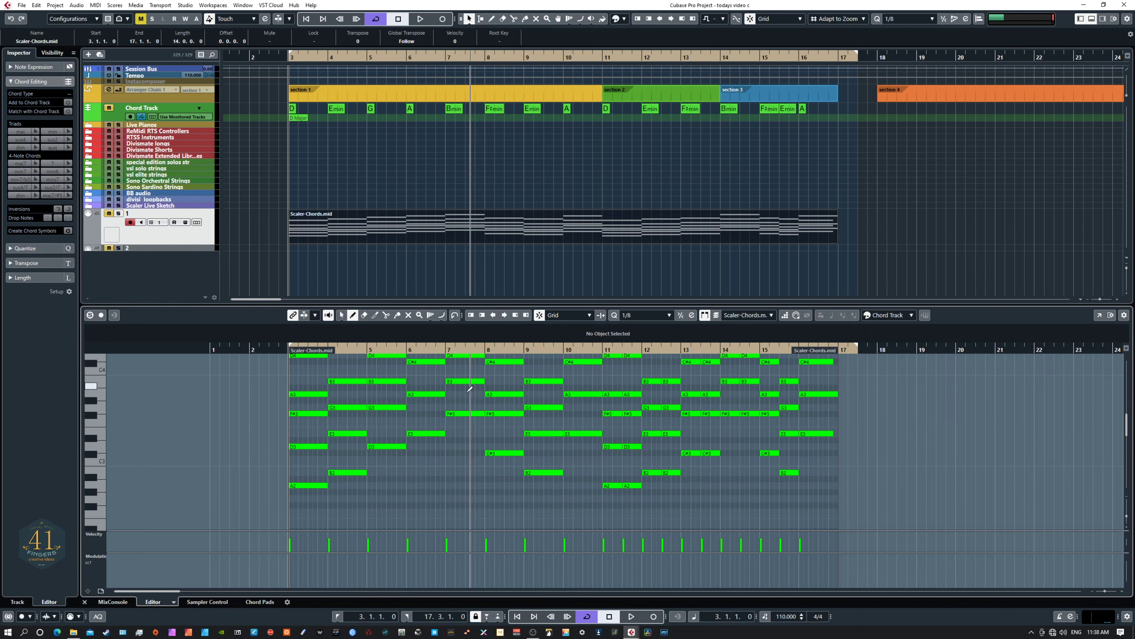
# Enlarge the Key Editor further to show the higher chord notes and switch to the Object Selection tool
pyautogui.moveTo(364, 434); pyautogui.dragTo(367, 433)
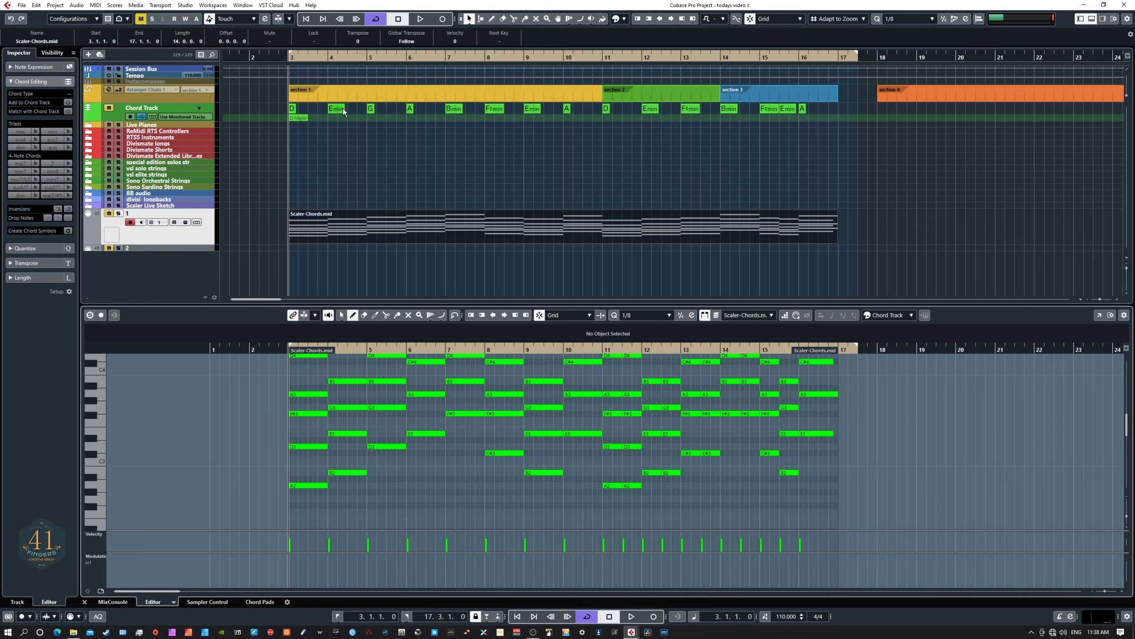
pyautogui.moveTo(366, 305); pyautogui.dragTo(367, 224)
pyautogui.scroll(2, 459, 369)
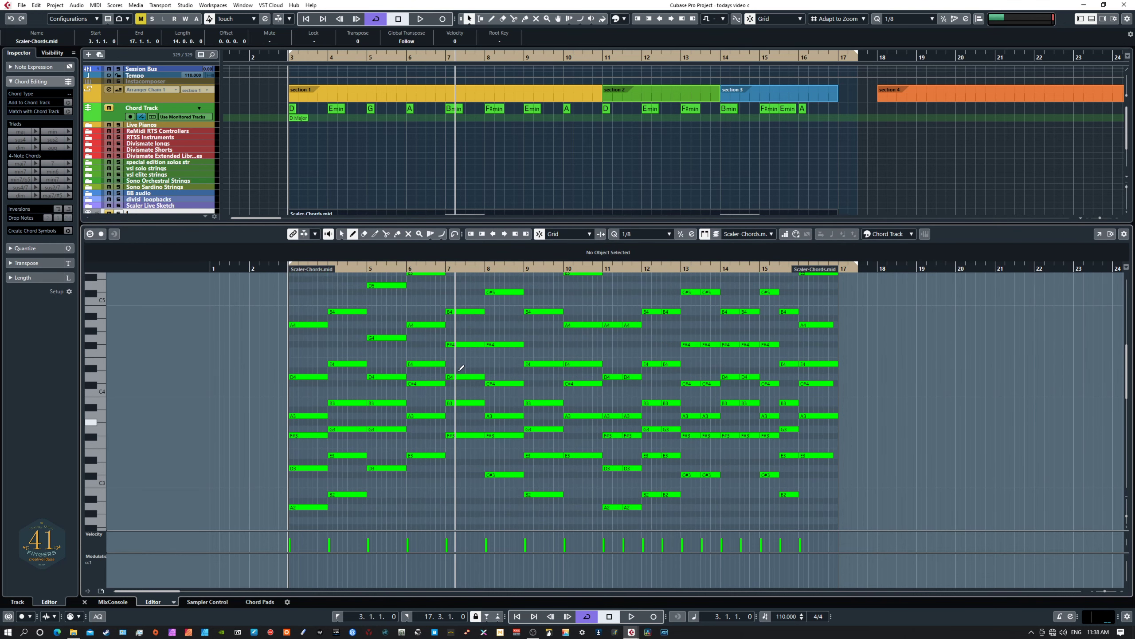
pyautogui.rightClick(613, 291)
pyautogui.click(614, 298)
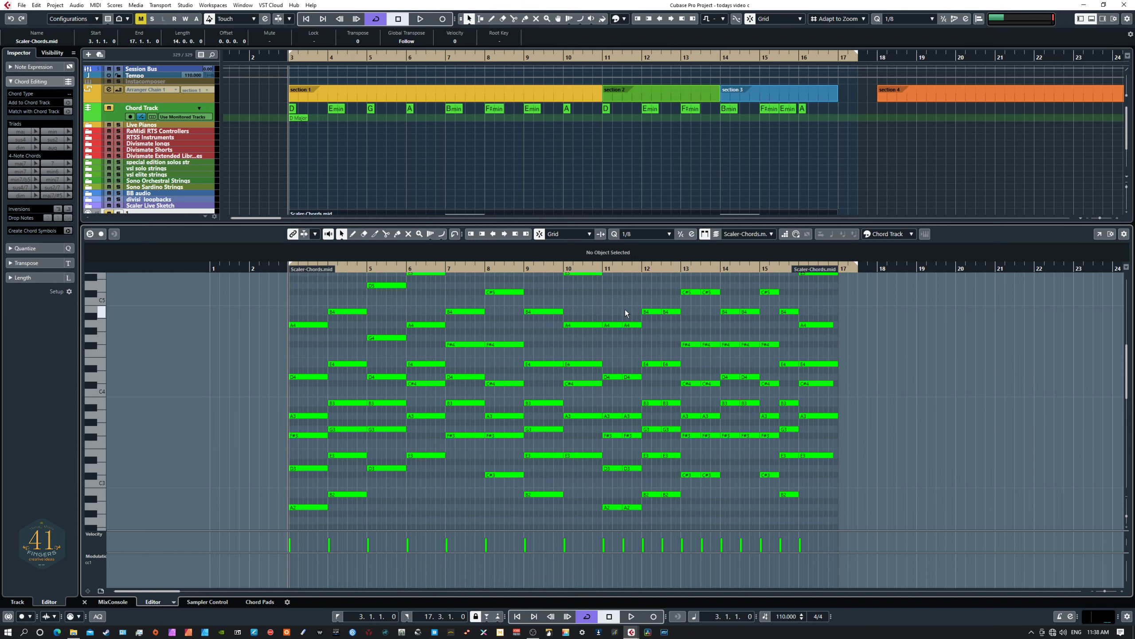
# Shift the A4 note in the second half of bar 11 up and down by semitones and return it to A4
pyautogui.click(631, 325)
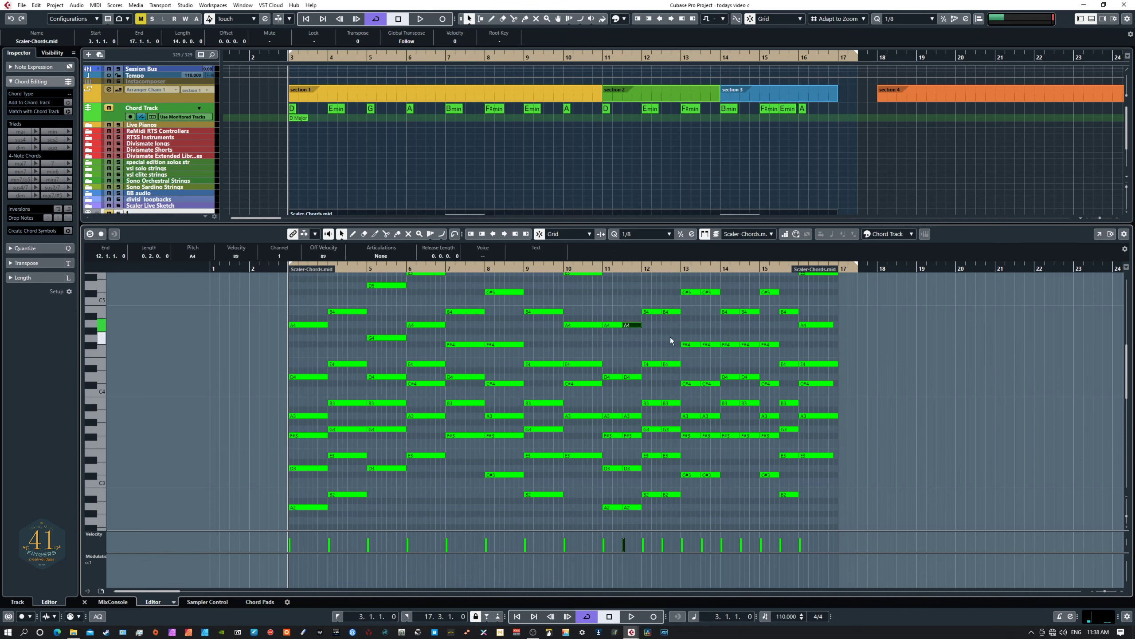
pyautogui.press('Up')
pyautogui.press('Up')
pyautogui.press('Up')
pyautogui.press('Up')
pyautogui.press('Up')
pyautogui.press('Down')
pyautogui.press('Down')
pyautogui.press('Down')
pyautogui.press('Down')
pyautogui.press('Down')
pyautogui.press('Down')
pyautogui.press('Up')
pyautogui.scroll(3, 577, 312)
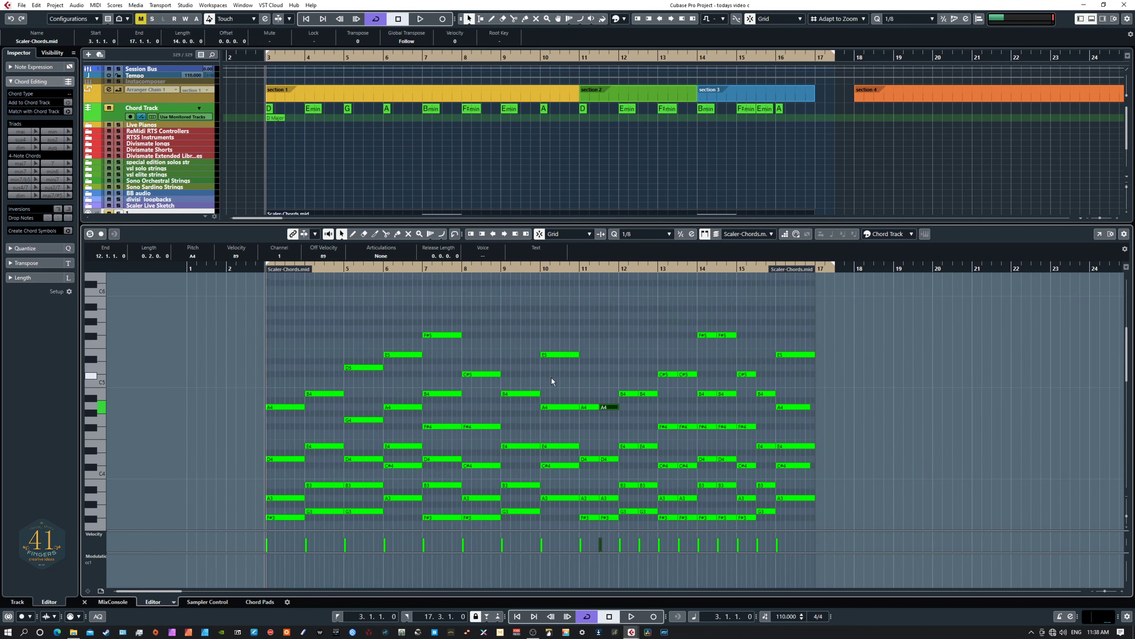
pyautogui.scroll(2, 574, 333)
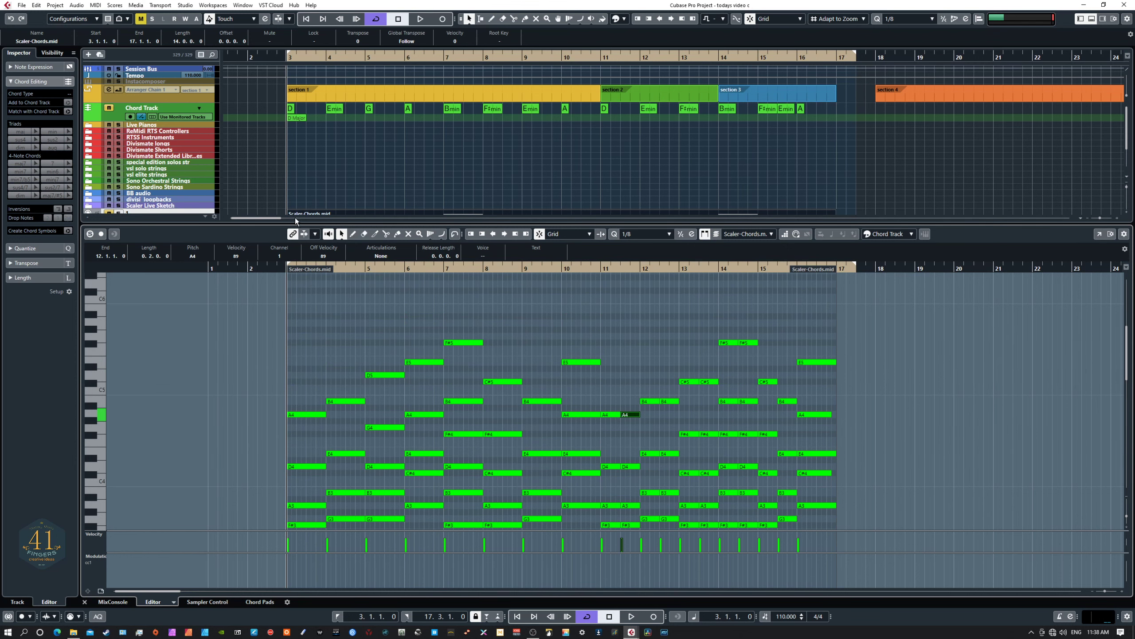
# Reduce the Key Editor's height and view the Chord Track commands available for the Scaler-Chords.mid part, including Chords to MIDI
pyautogui.moveTo(293, 224); pyautogui.dragTo(297, 376)
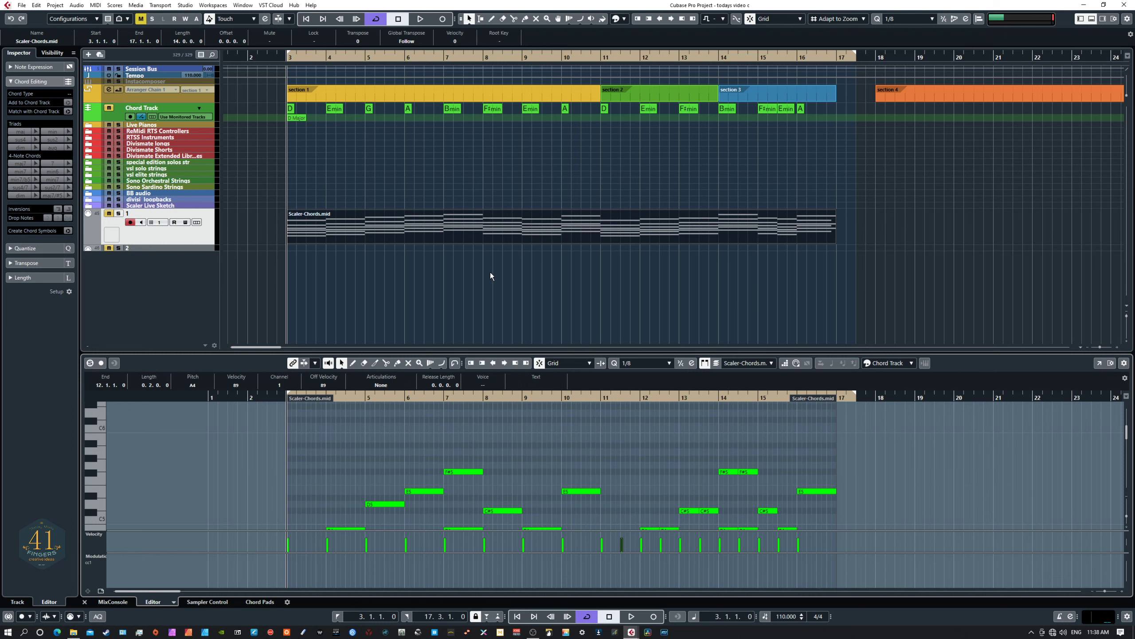
pyautogui.click(375, 228)
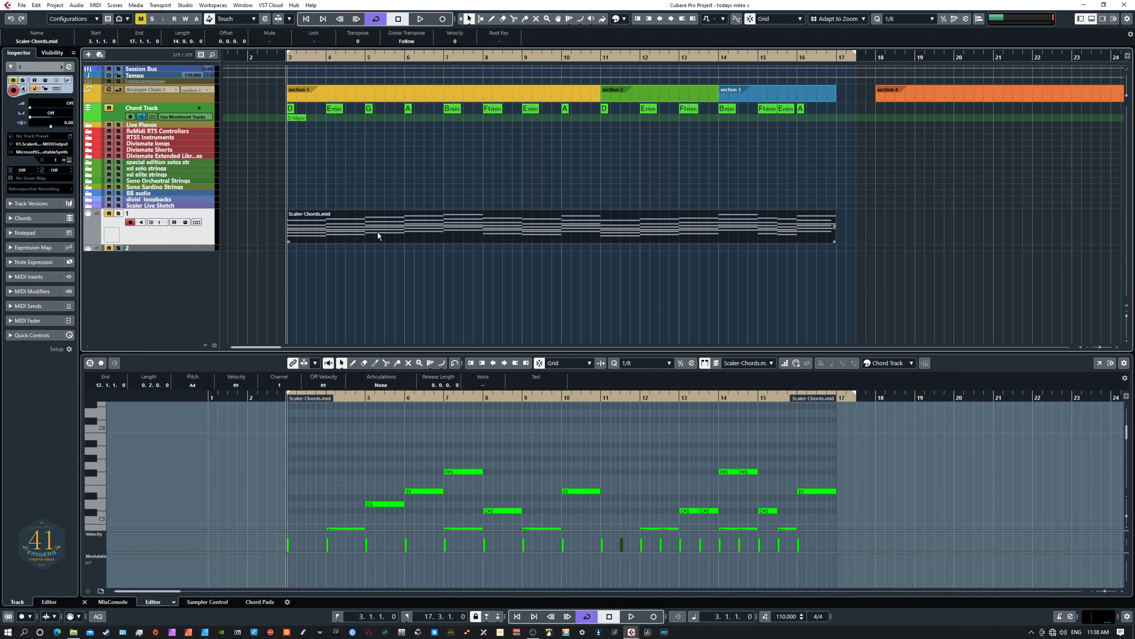
pyautogui.click(55, 5)
pyautogui.moveTo(116, 249)
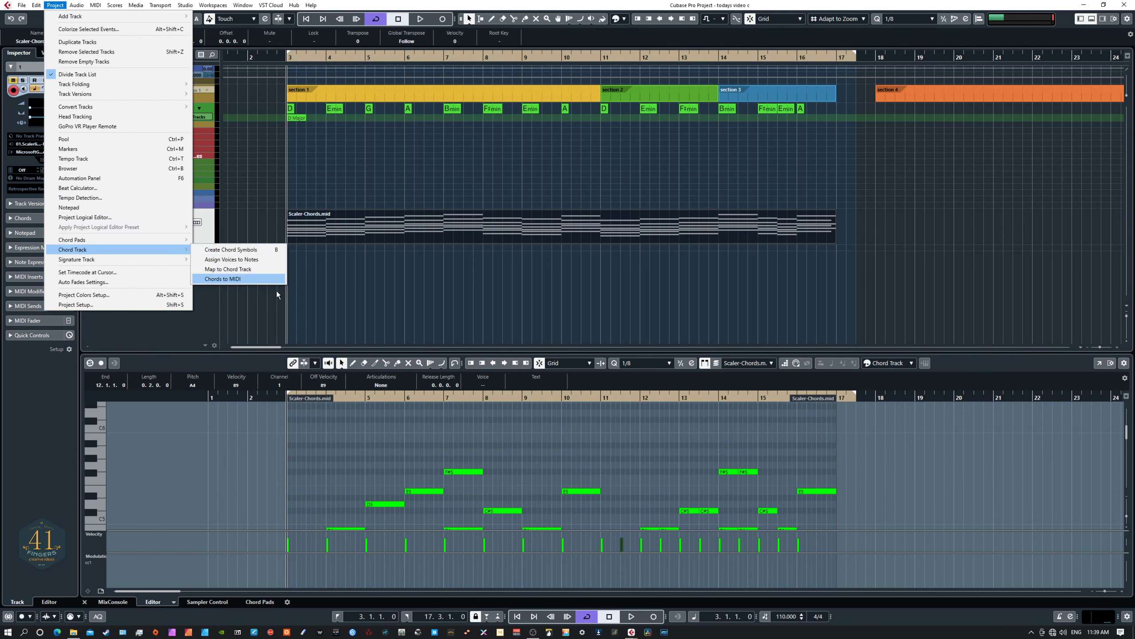
pyautogui.click(170, 322)
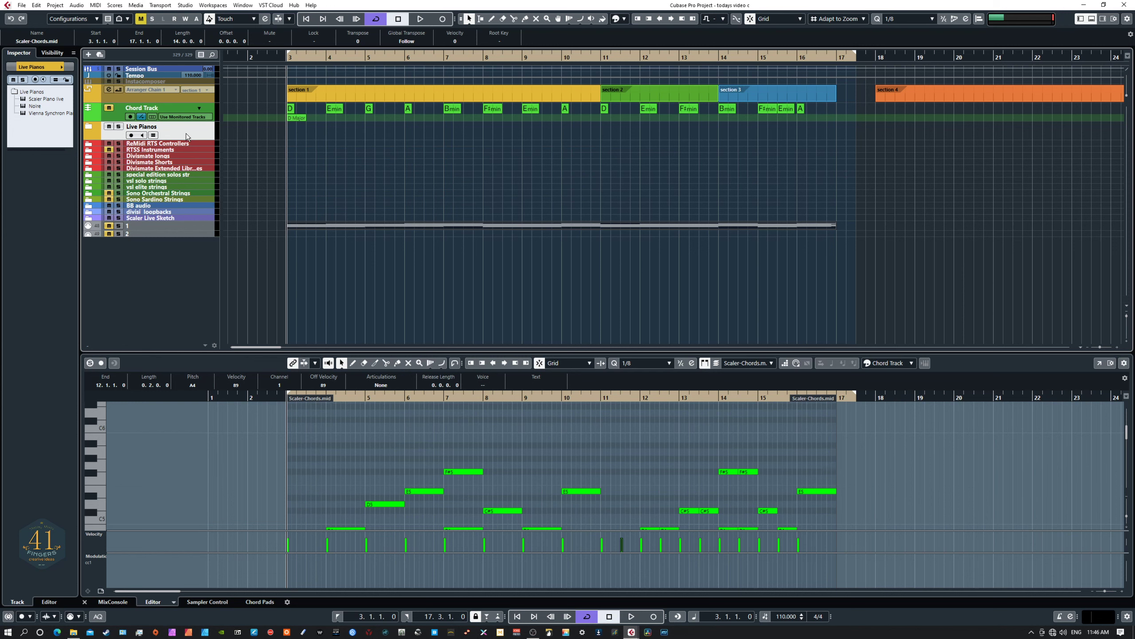
# Expand the Live Pianos folder and bring the Scaler Piano live instrument window over the arrangement area
pyautogui.click(89, 129)
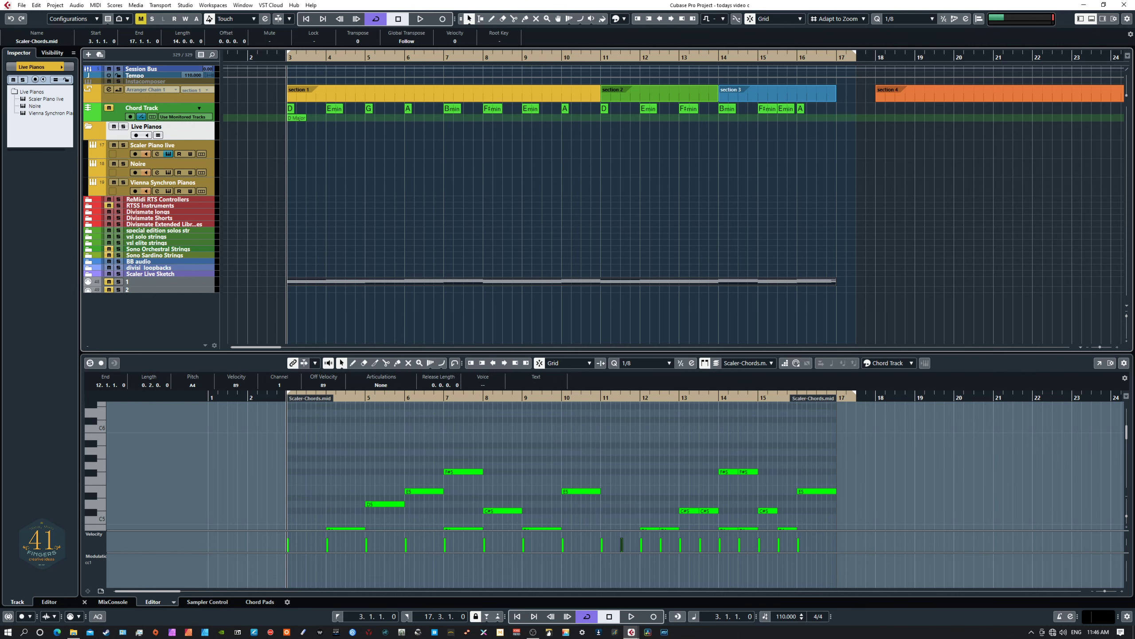
pyautogui.moveTo(1134, 270); pyautogui.dragTo(759, 153)
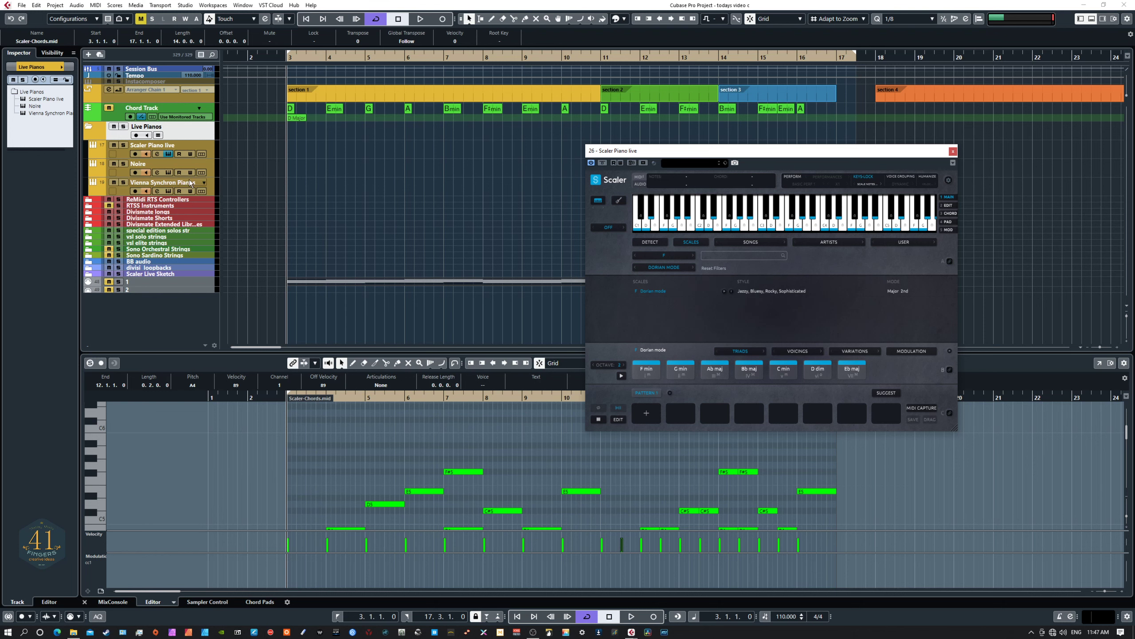
pyautogui.moveTo(652, 156); pyautogui.dragTo(380, 132)
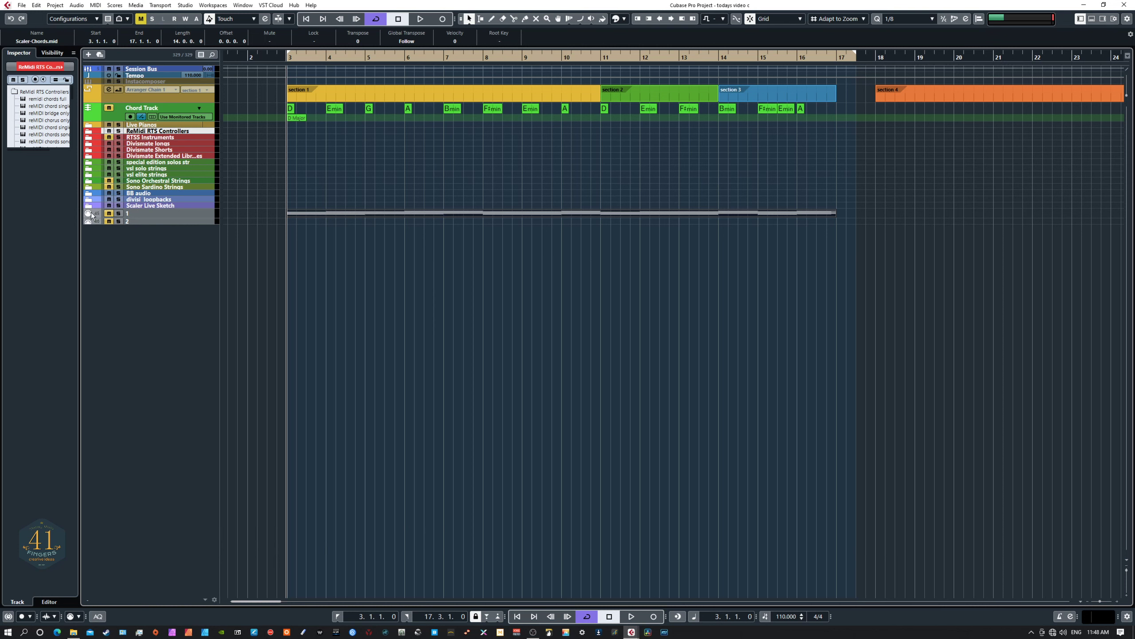
# Expand the ReMidi RTS Controllers folder to view its reMIDI tracks and collapse it again
pyautogui.click(89, 131)
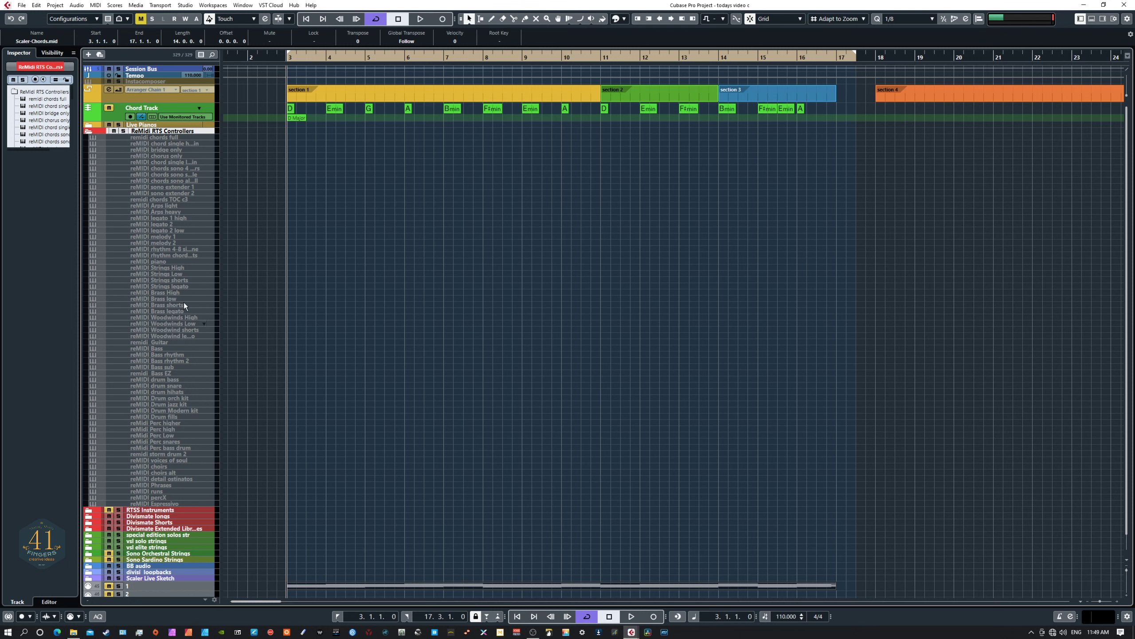
pyautogui.click(89, 132)
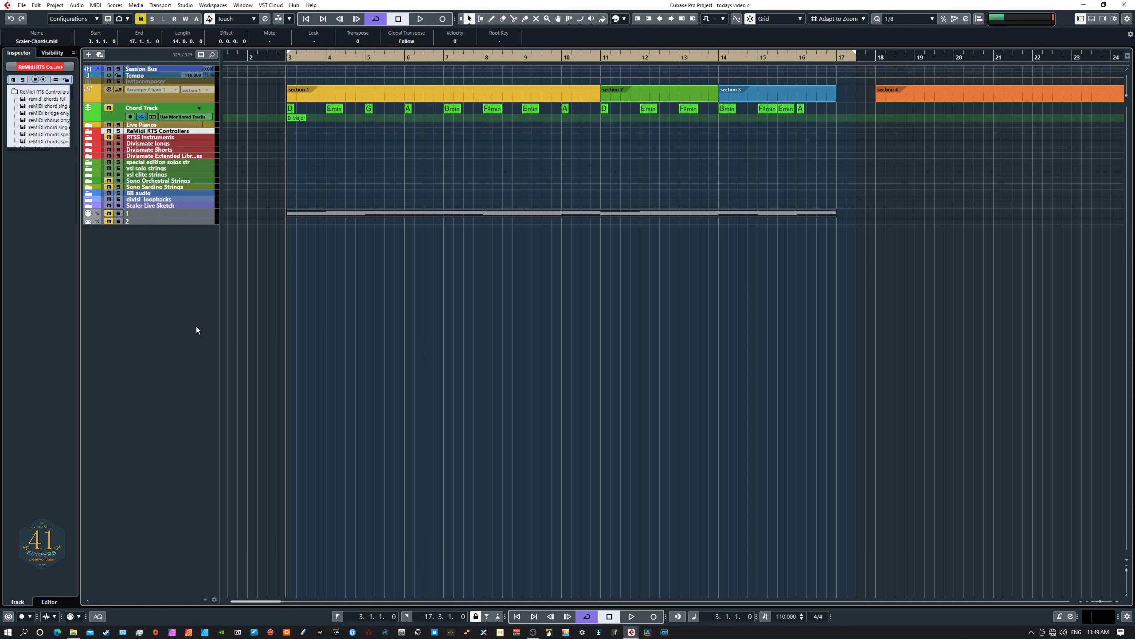
# Expand the RTSS Instruments folder, review its instrument tracks, and select the vsl Brass High track
pyautogui.click(96, 139)
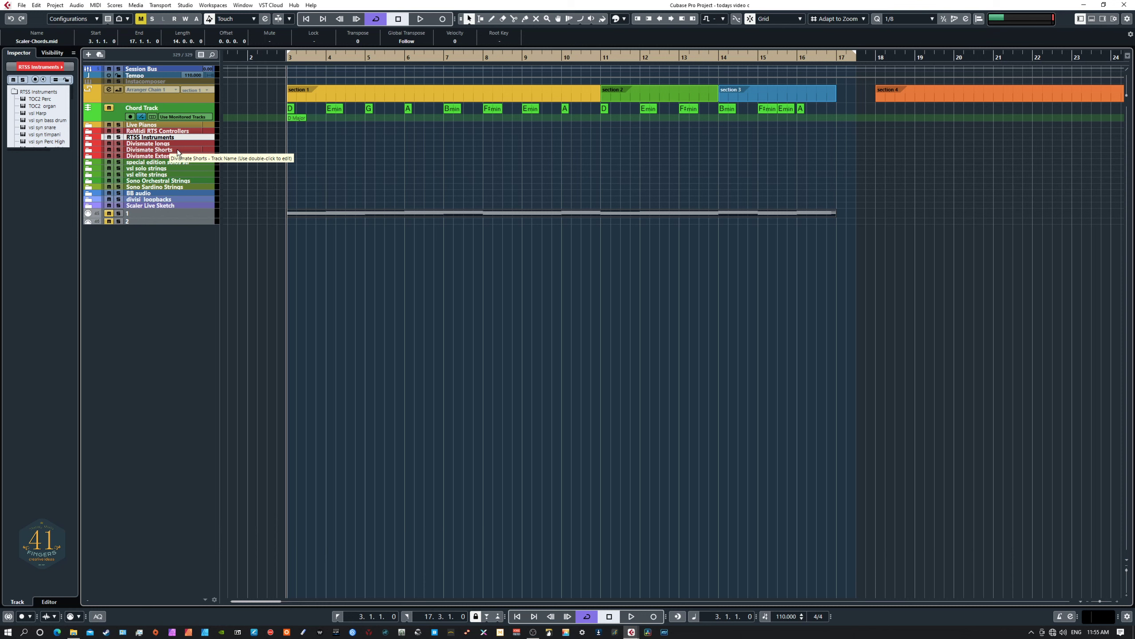
pyautogui.click(92, 139)
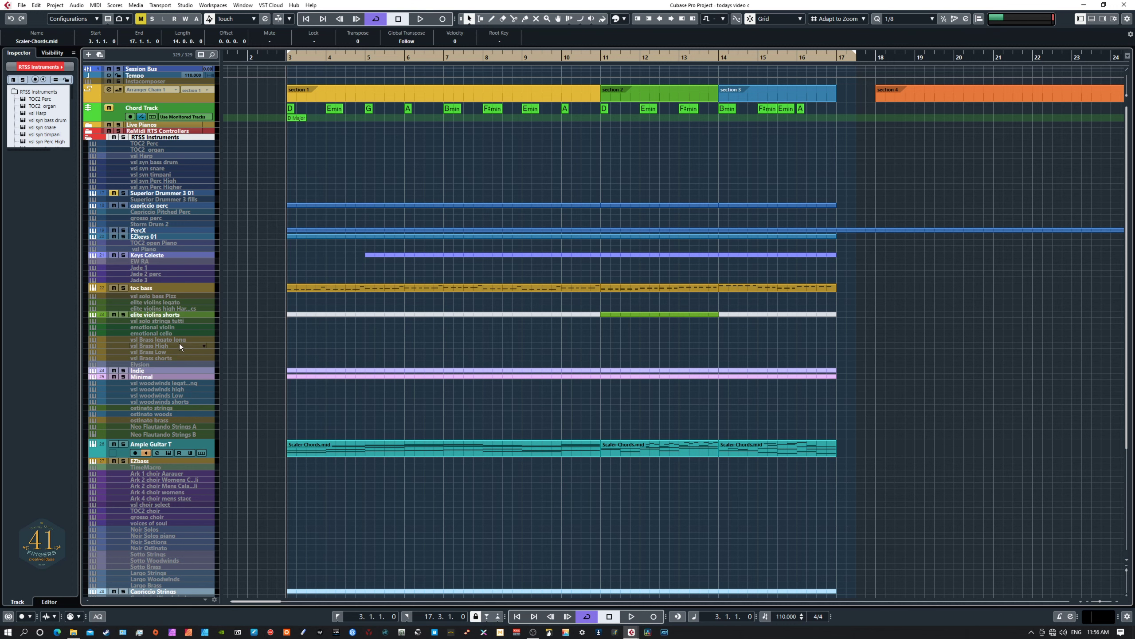
pyautogui.scroll(-5, 179, 343)
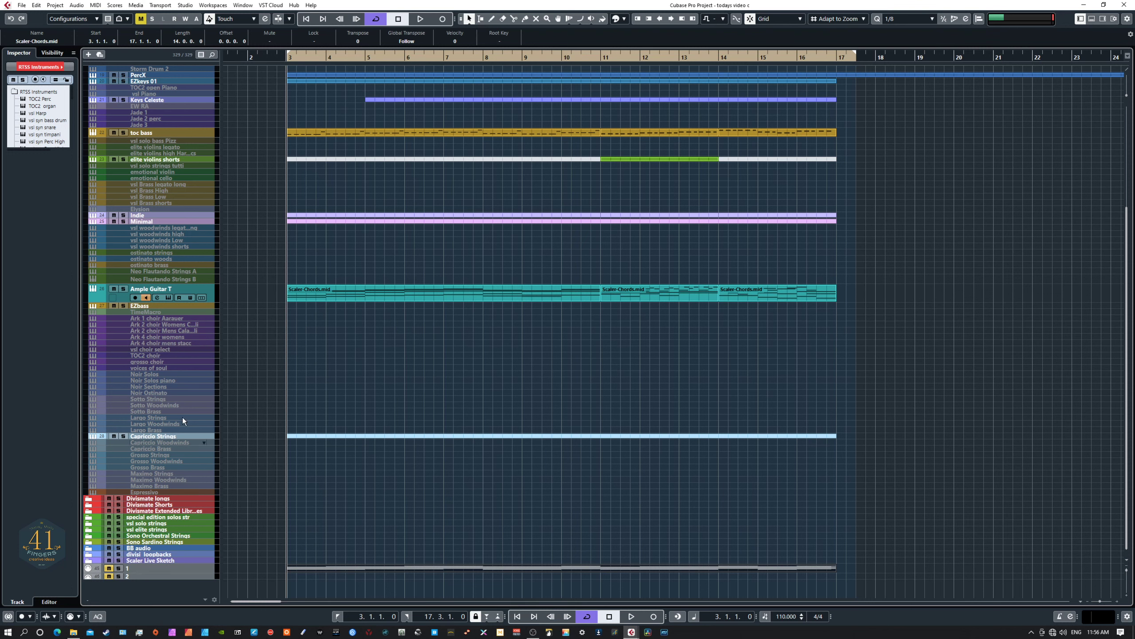
pyautogui.scroll(5, 178, 411)
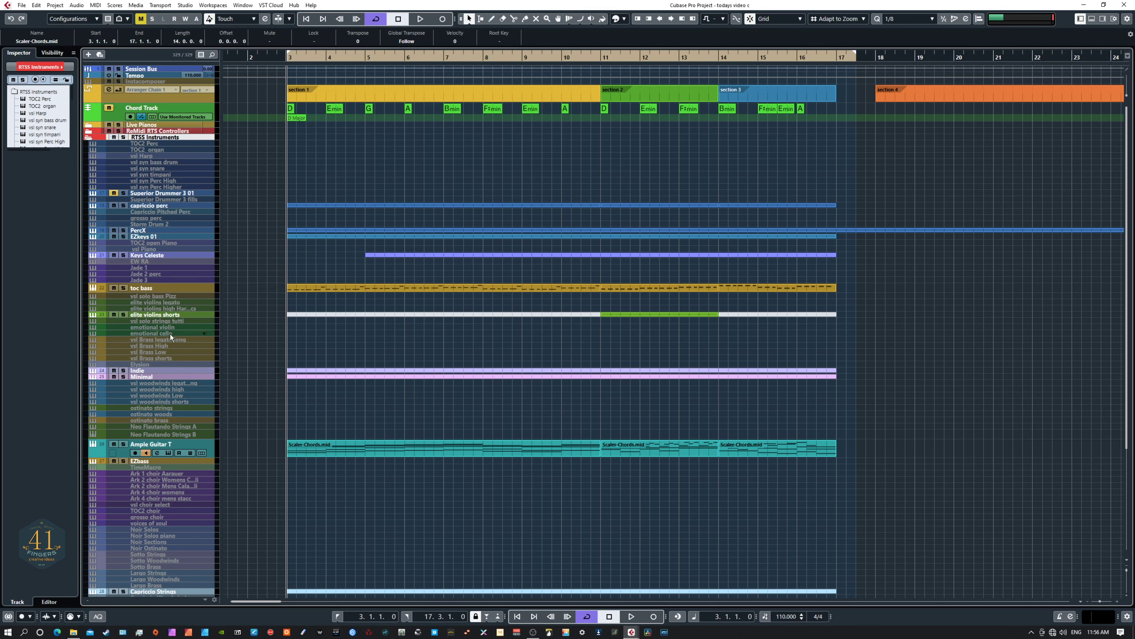
pyautogui.click(178, 345)
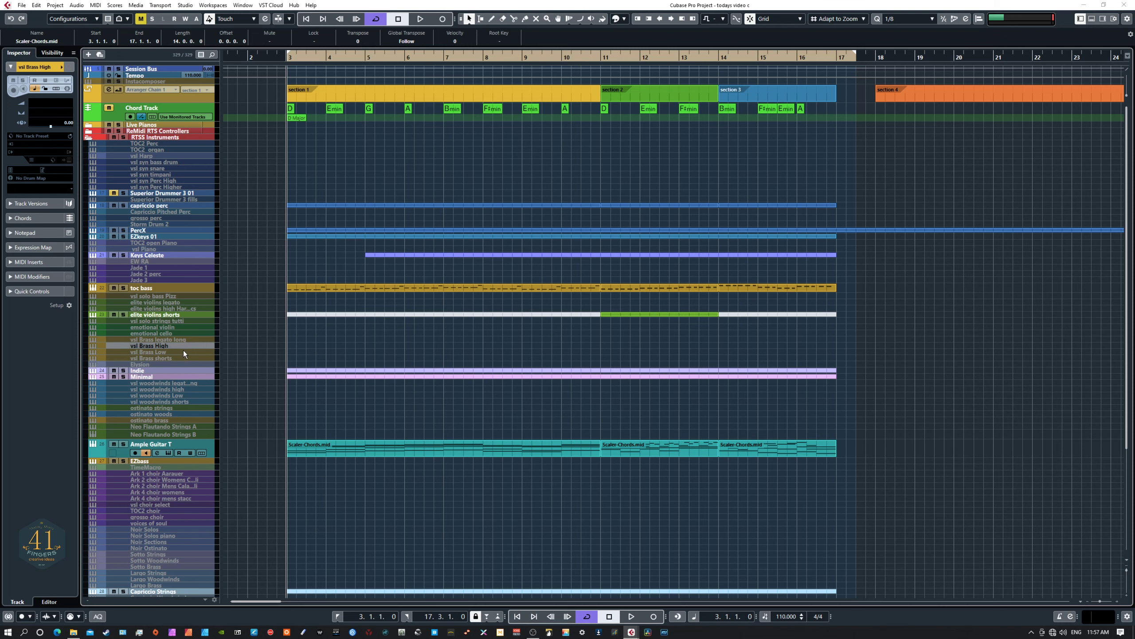
# Enable the vsl Brass High track and show its MIDI Modifiers, closing the RTSS Instruments folder when done
pyautogui.hotkey('shift', 'd')
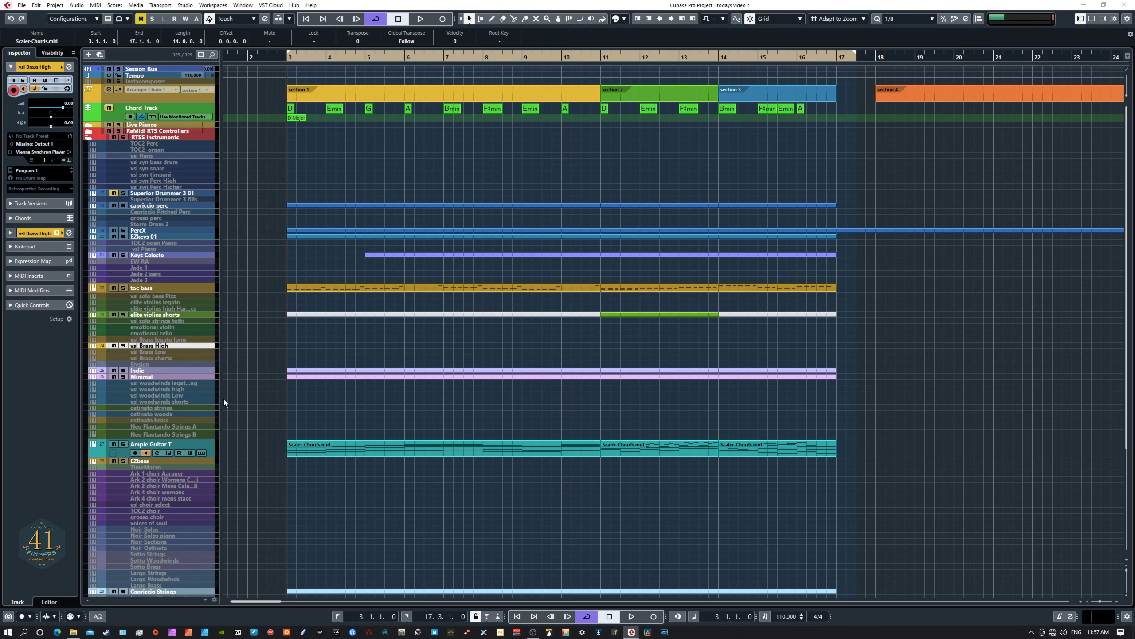
pyautogui.click(42, 293)
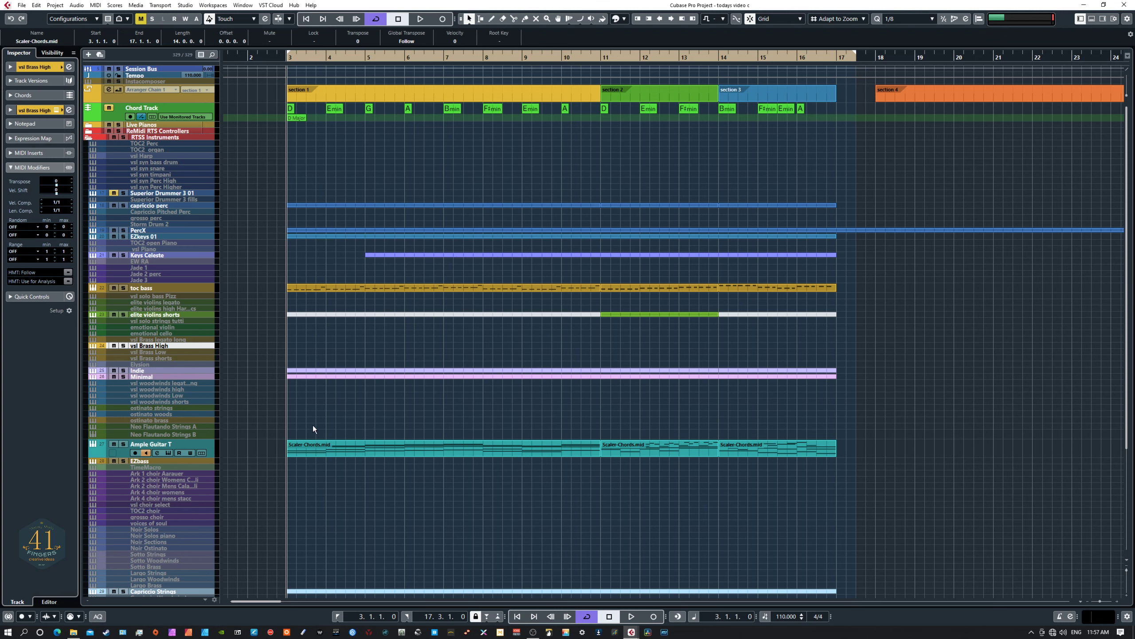
pyautogui.click(89, 139)
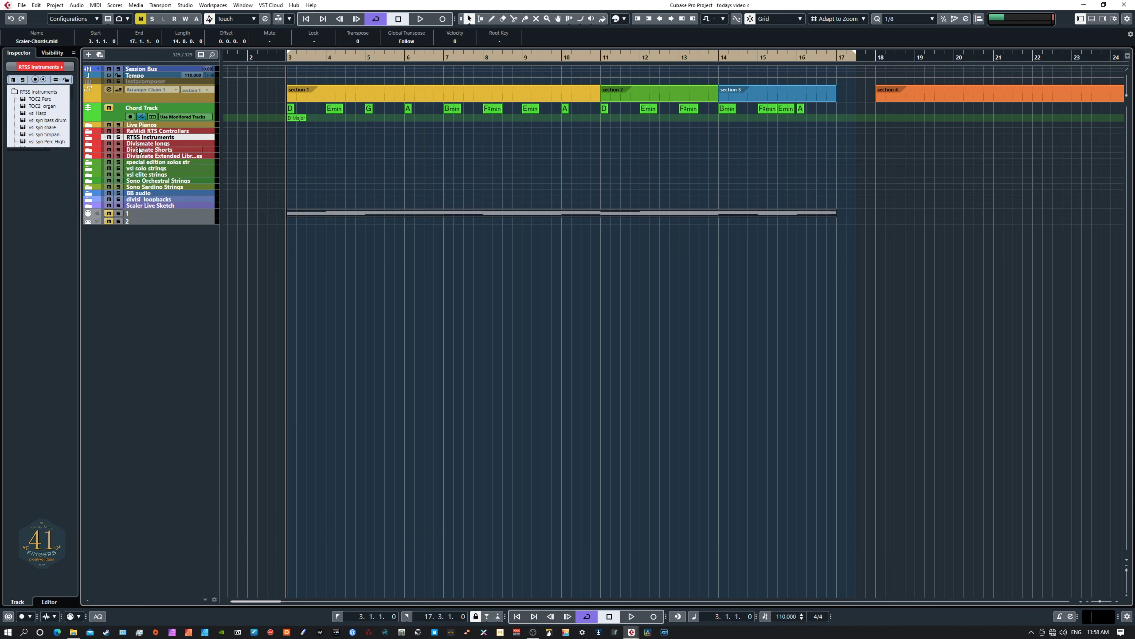
# Expand the Divismate longs folder, view the track commands available for DB Elite vsl, and collapse the folder again
pyautogui.click(92, 143)
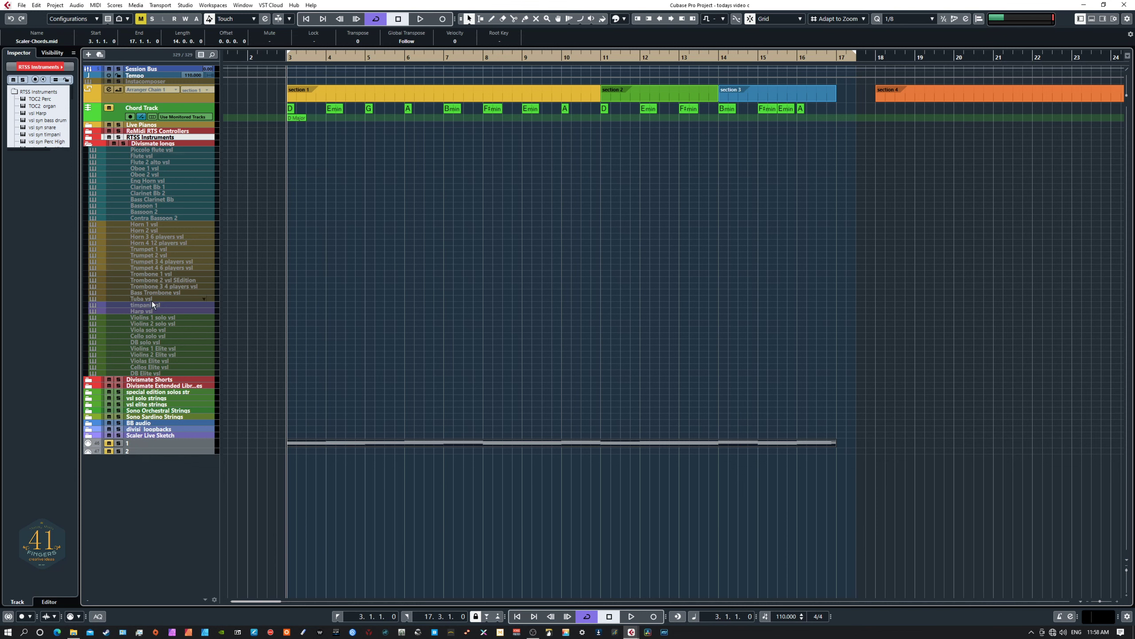
pyautogui.rightClick(172, 371)
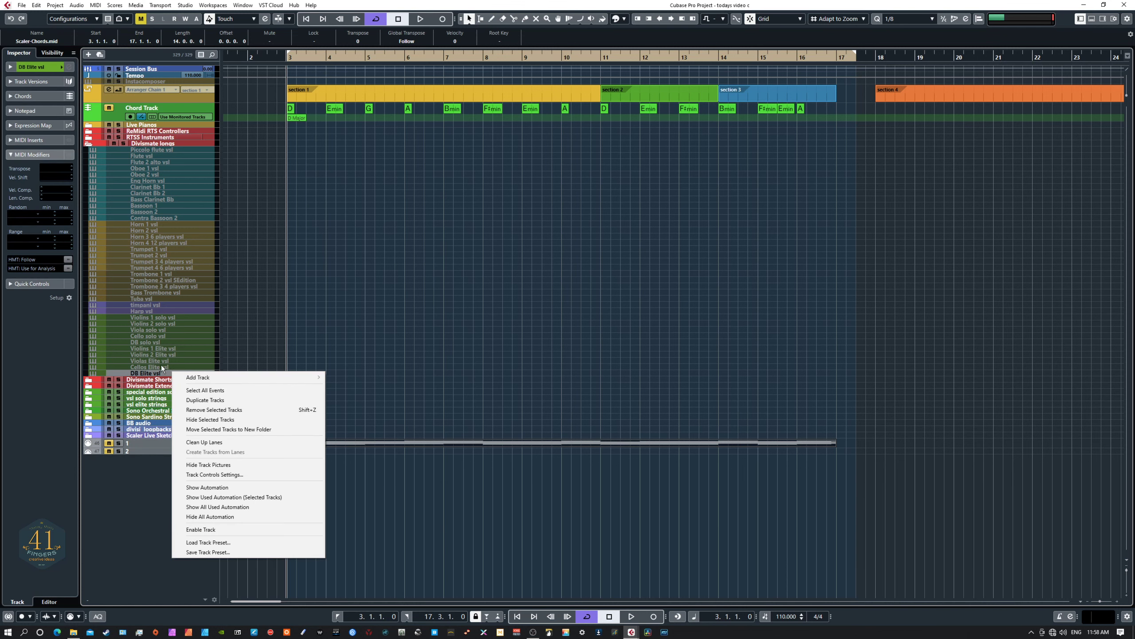
pyautogui.click(126, 474)
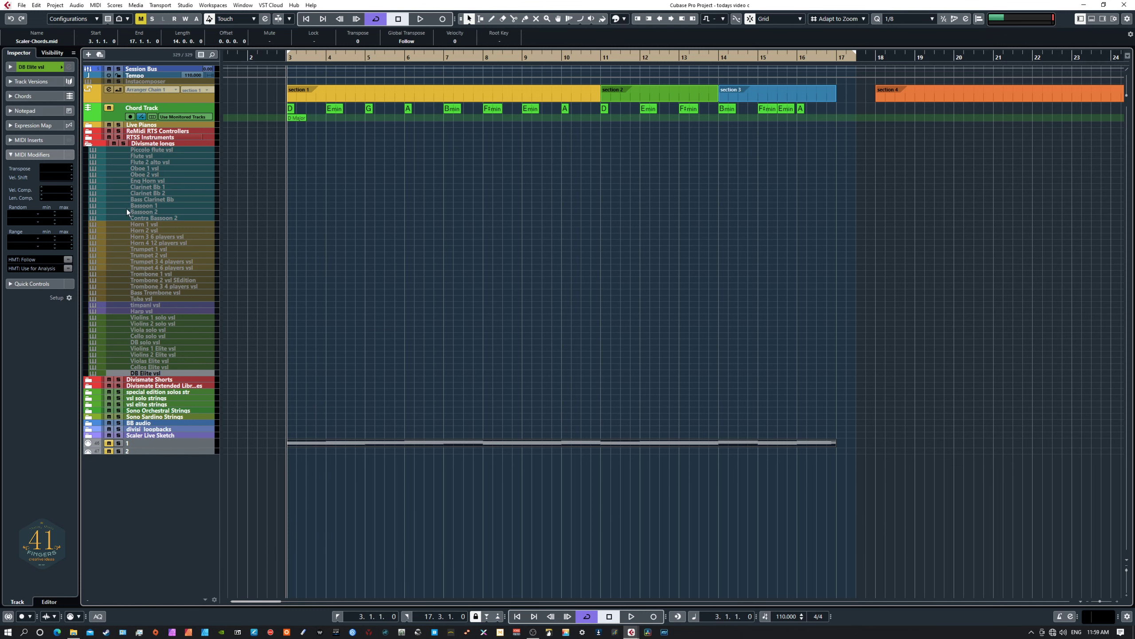
pyautogui.click(89, 145)
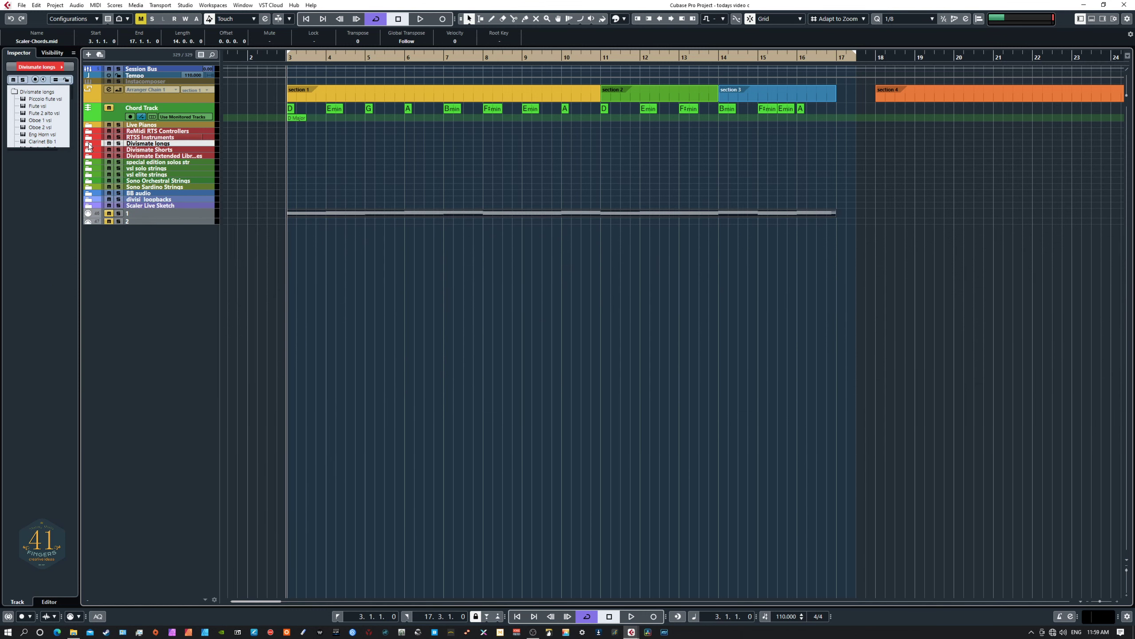
# Expand the Divismate Shorts folder to view its instrument tracks and collapse it again
pyautogui.click(99, 152)
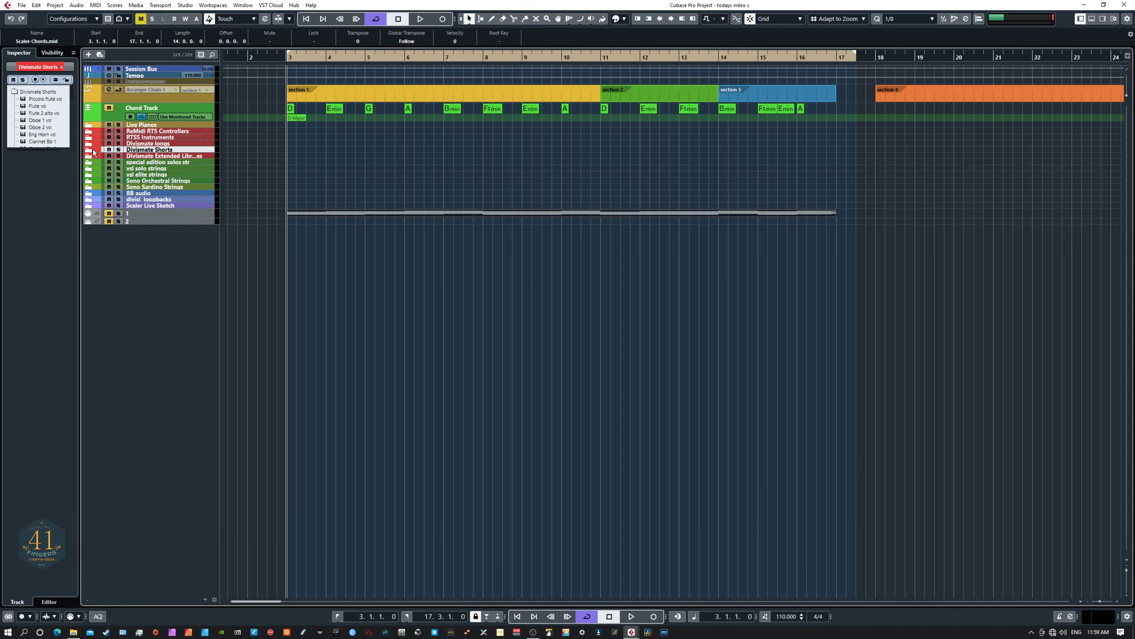
pyautogui.click(90, 150)
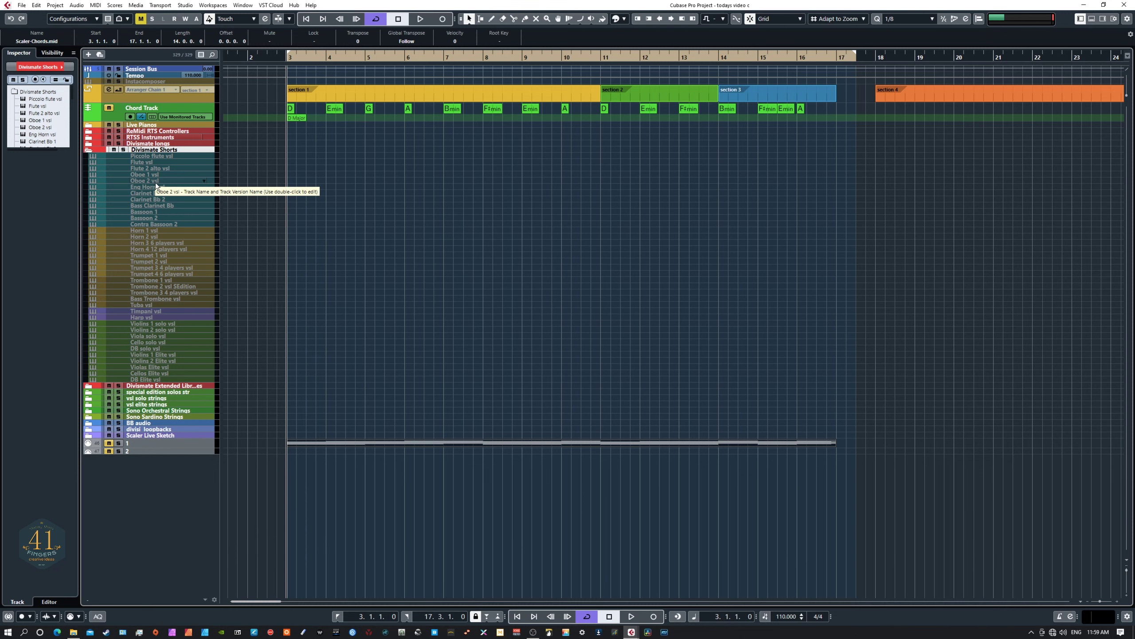
pyautogui.click(89, 151)
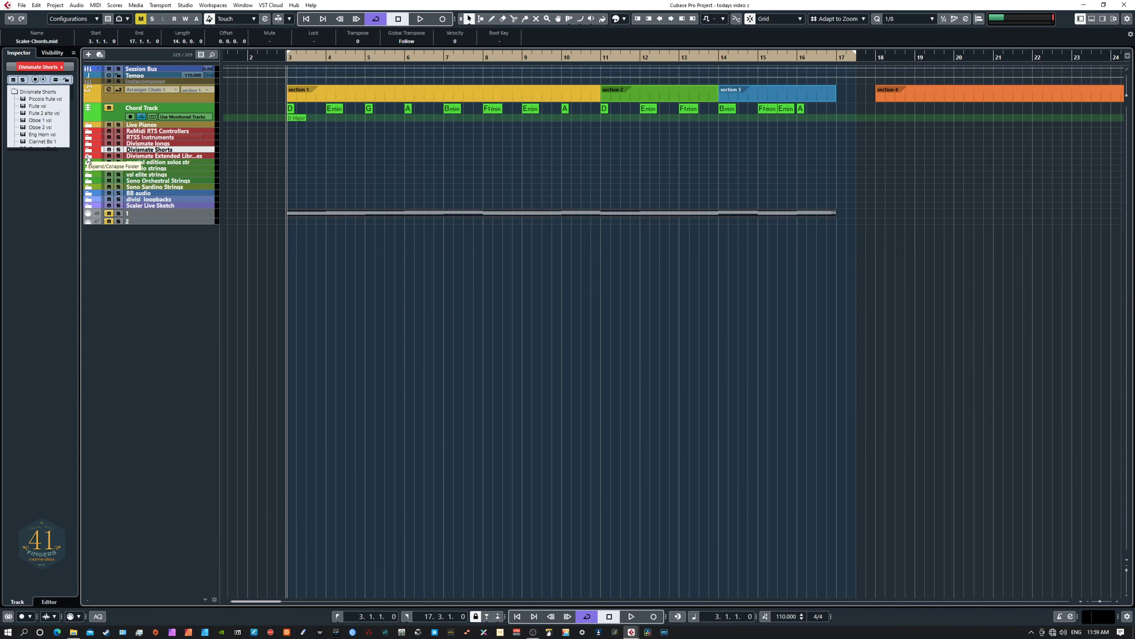
# Expand the Divismate Extended Libraries folder, select its tracks from Piccolo flute vsl through DB Elite vsl for review, and collapse the folder
pyautogui.click(89, 157)
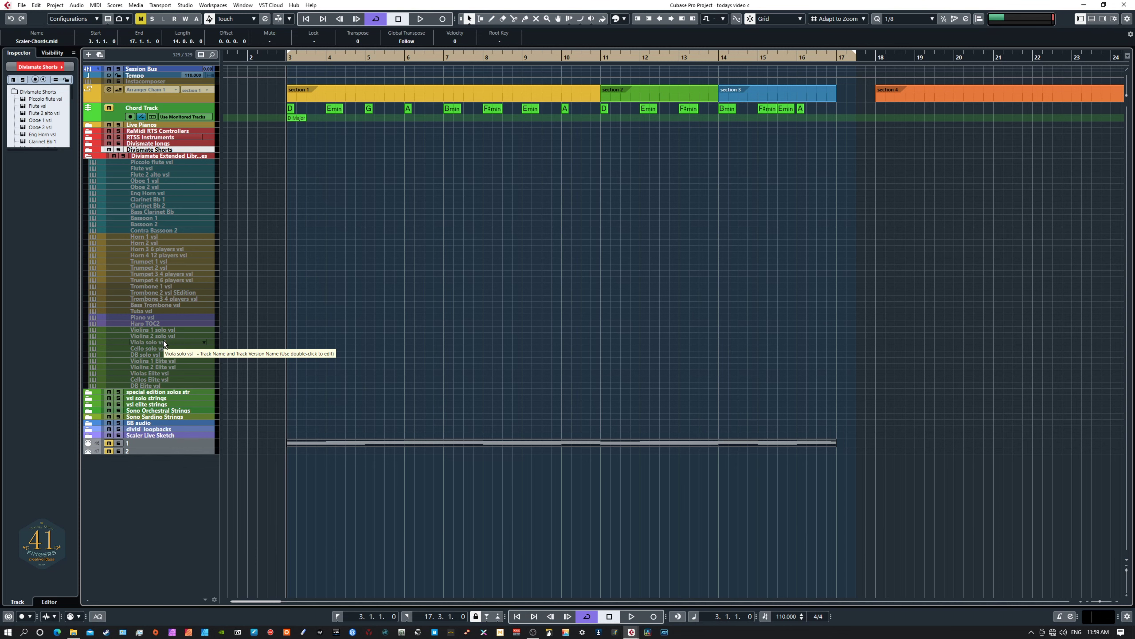
pyautogui.click(188, 164)
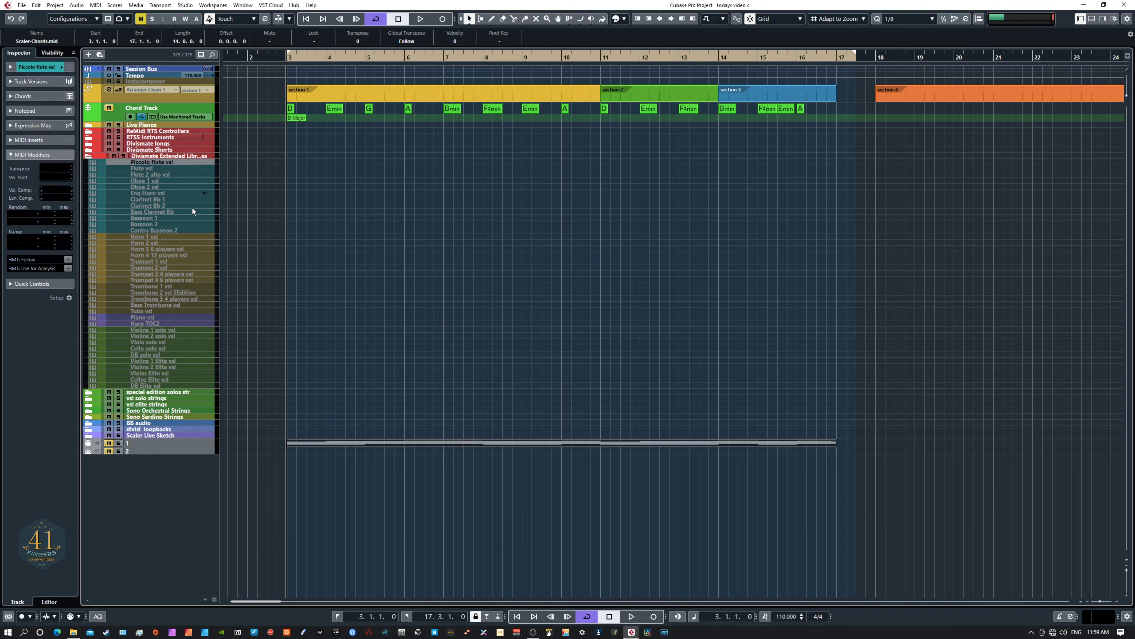
pyautogui.keyDown('shift'); pyautogui.click(190, 385); pyautogui.keyUp('shift')
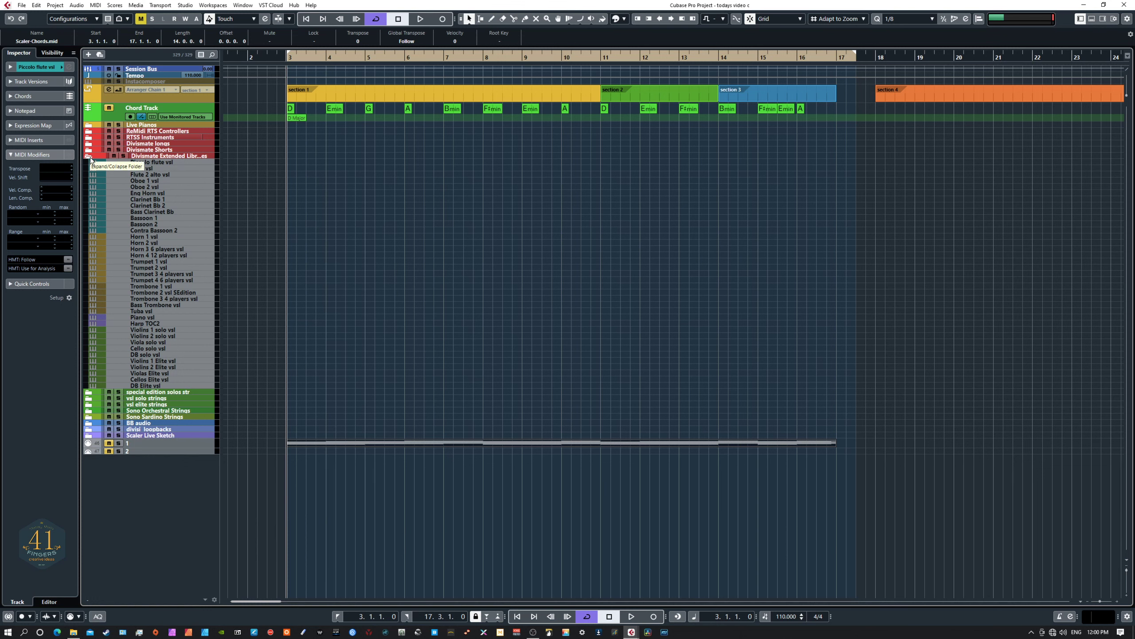
pyautogui.click(182, 162)
pyautogui.rightClick(90, 156)
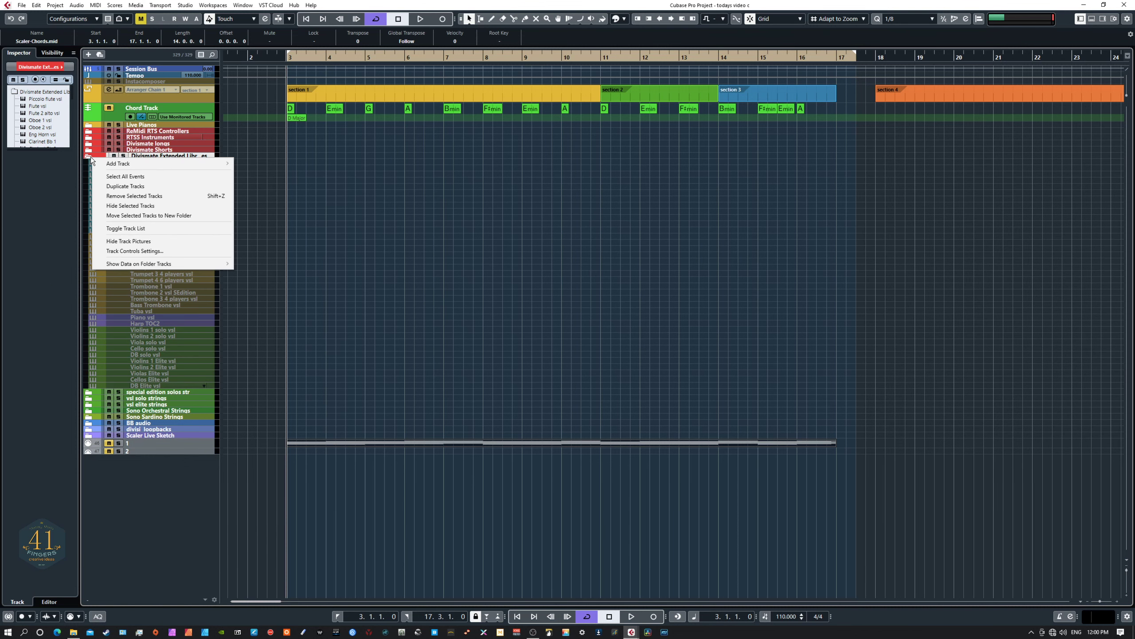
pyautogui.click(88, 155)
pyautogui.click(89, 156)
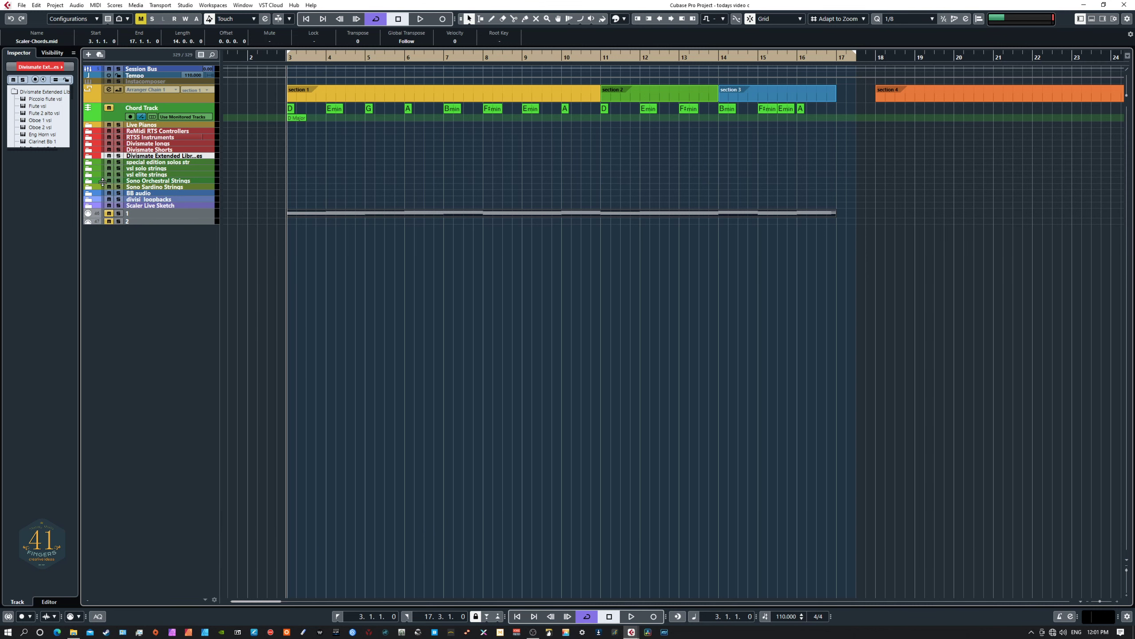
# Review the solo string tracks inside the special edition solos str folder and leave the folder collapsed
pyautogui.click(89, 162)
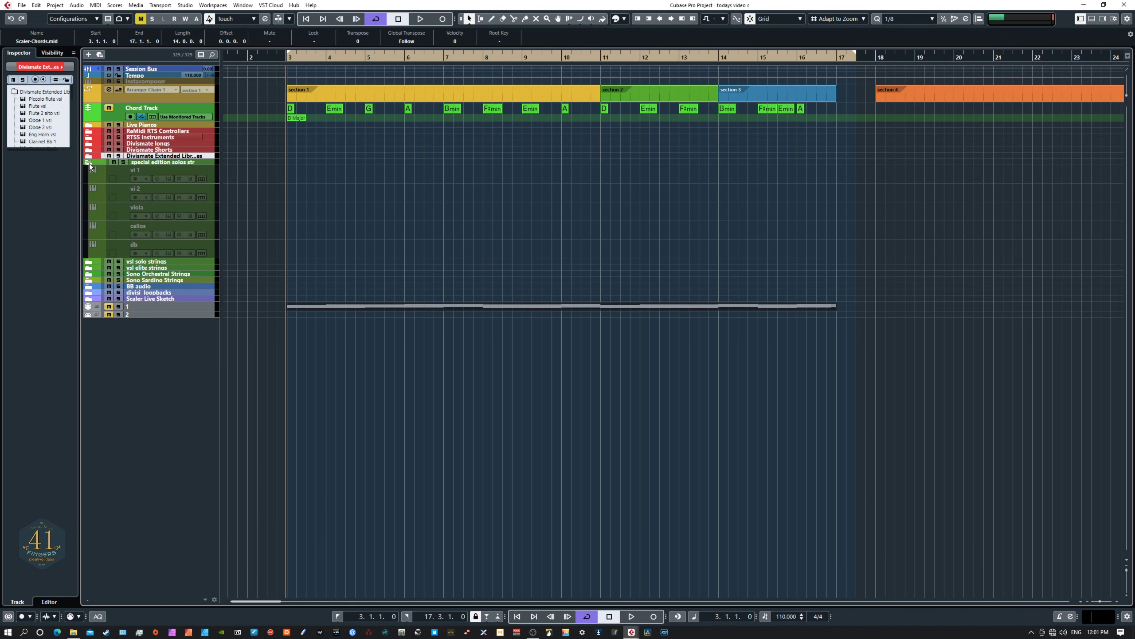
pyautogui.click(89, 163)
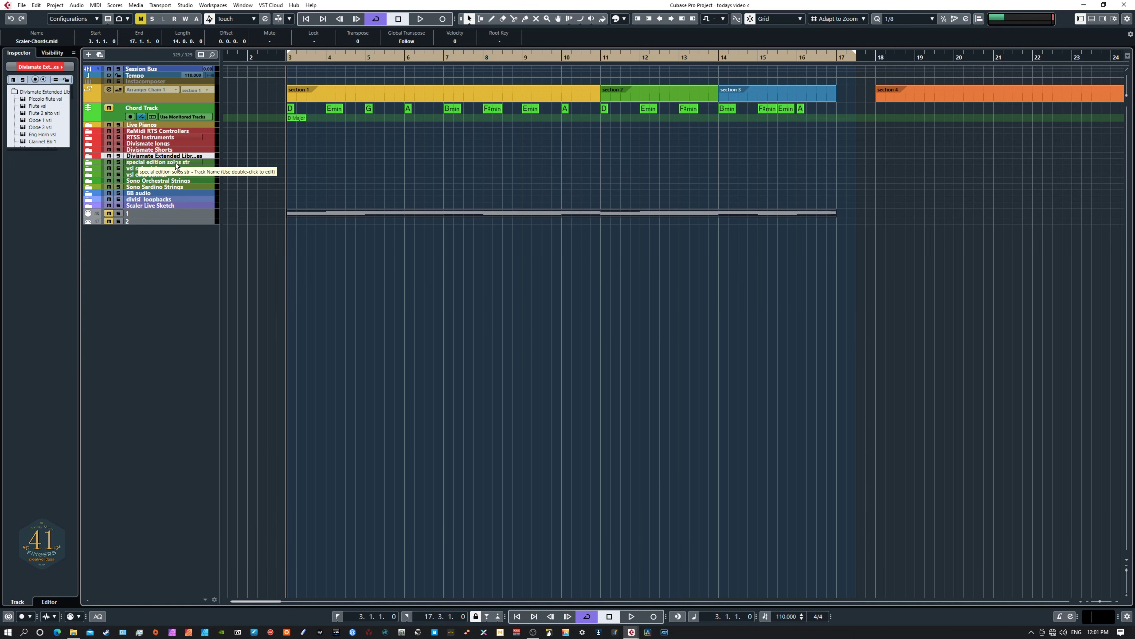
pyautogui.click(88, 163)
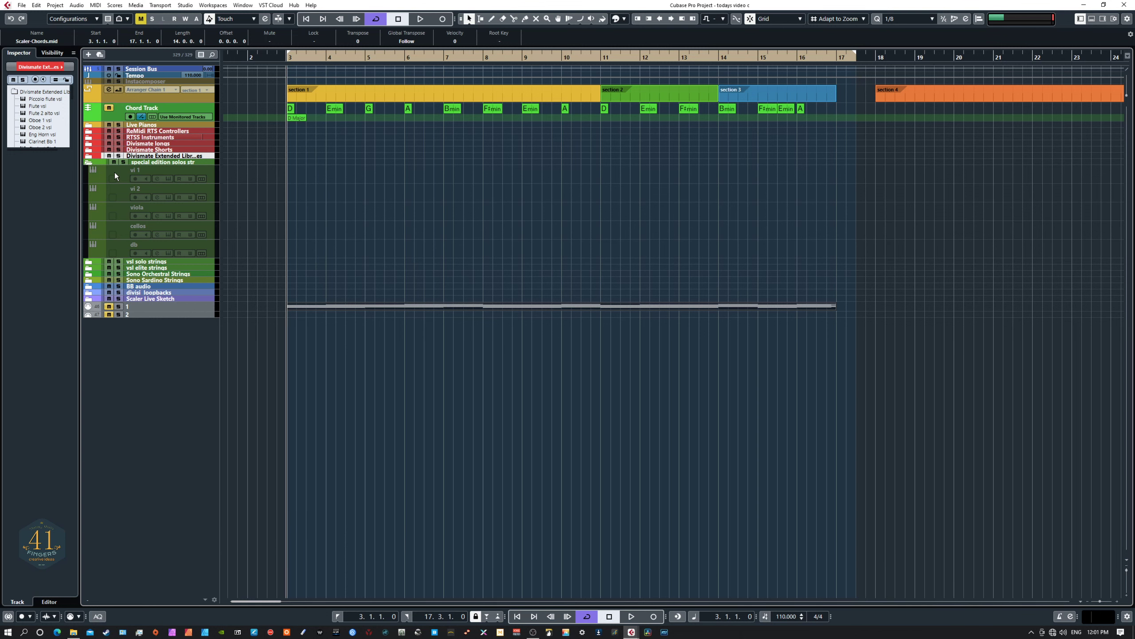
pyautogui.click(91, 164)
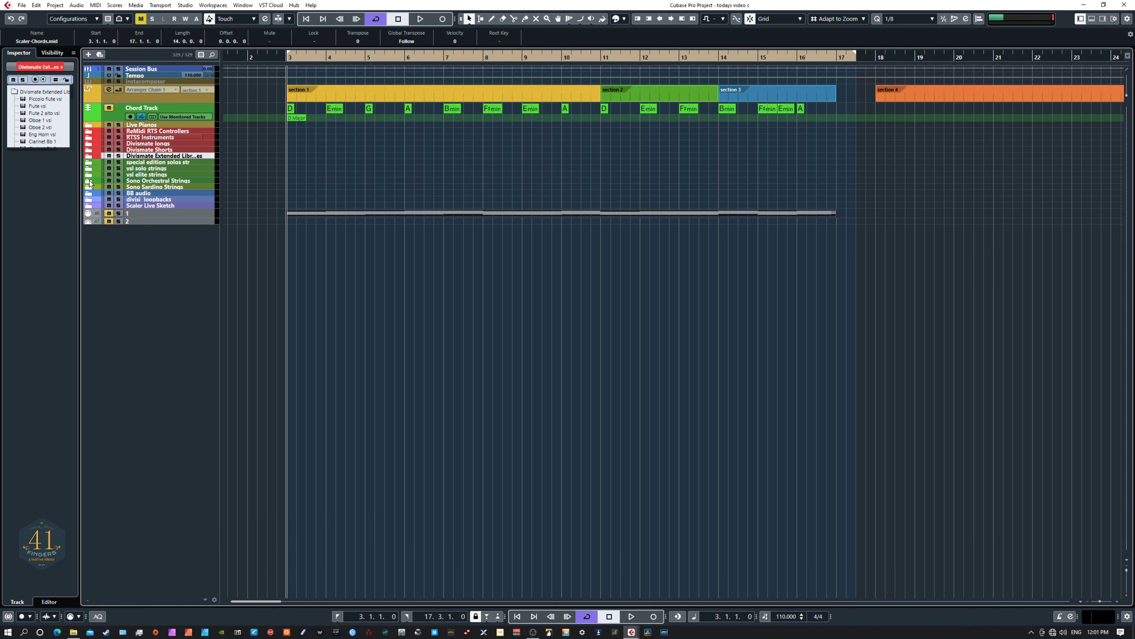
# Review the tracks and MIDI parts in the Sono Orchestral Strings and Sono Sardino Strings folders, collapsing each one again
pyautogui.click(89, 181)
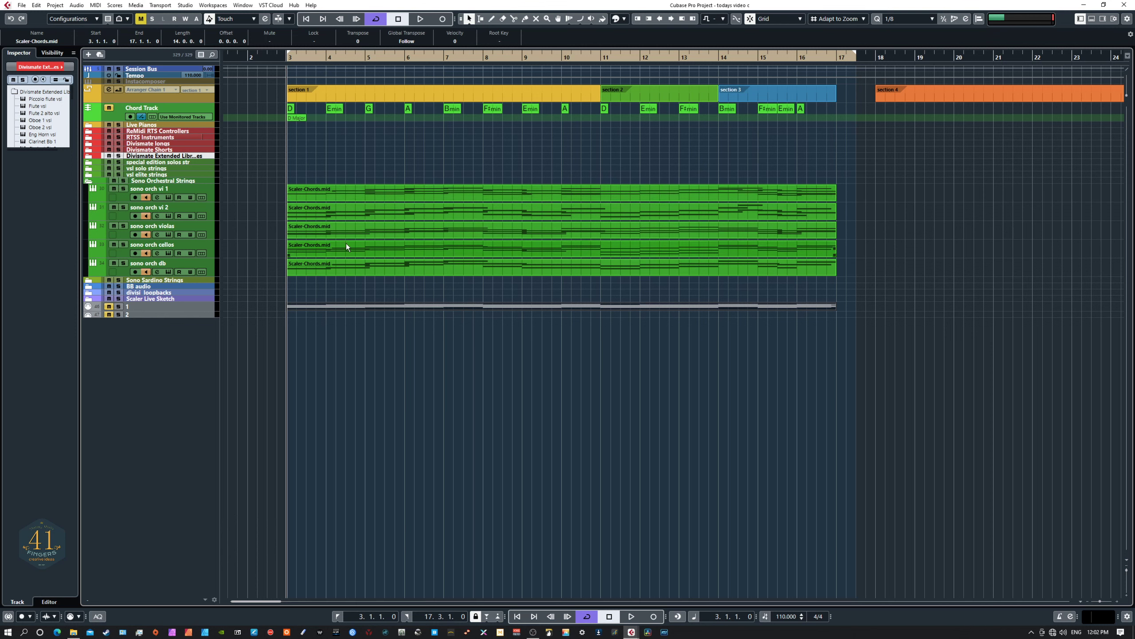
pyautogui.rightClick(94, 181)
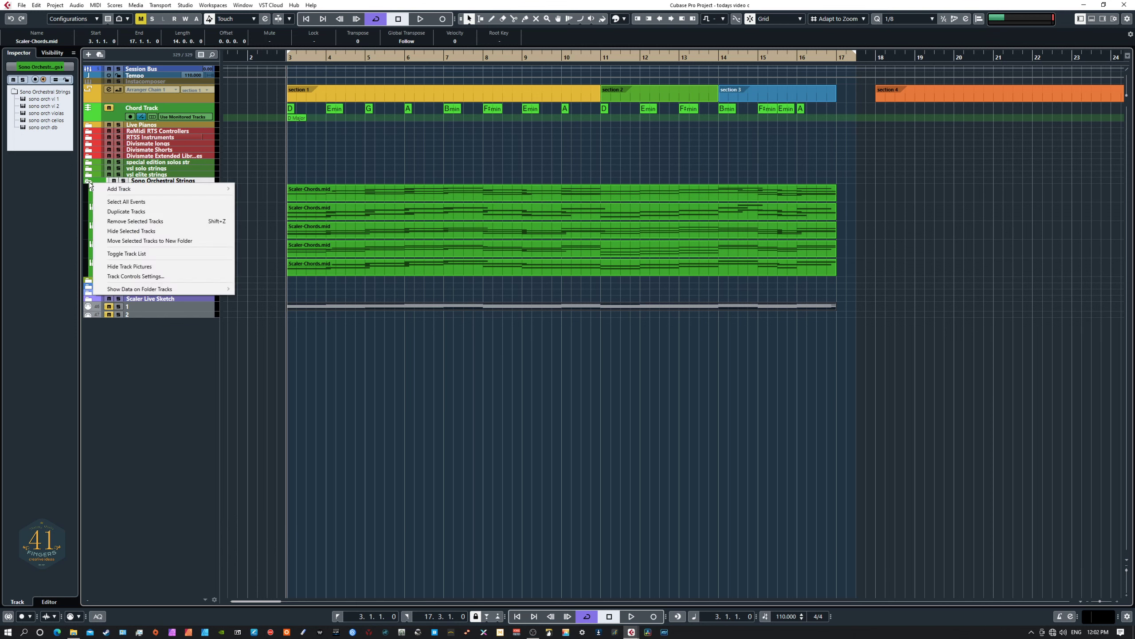
pyautogui.click(90, 180)
pyautogui.click(89, 181)
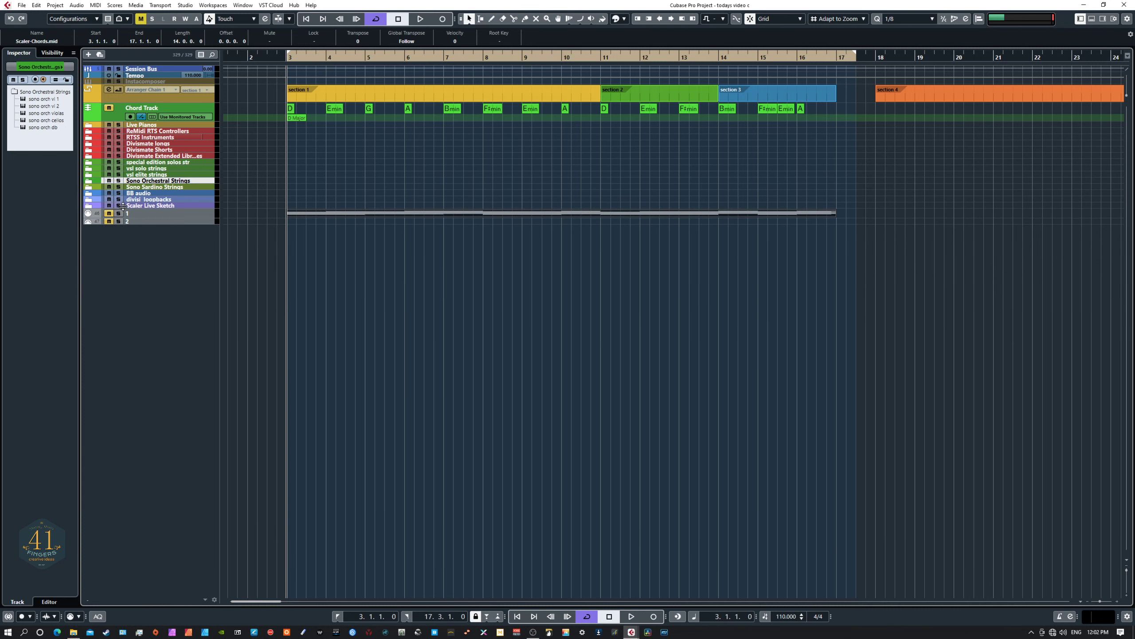
pyautogui.click(88, 187)
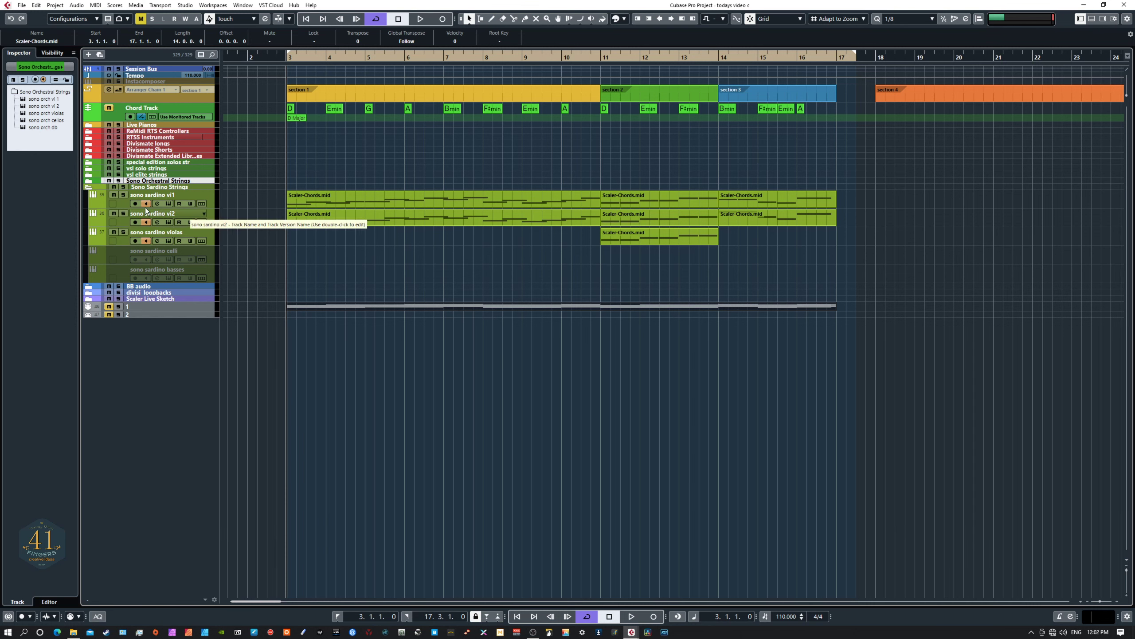
pyautogui.click(89, 189)
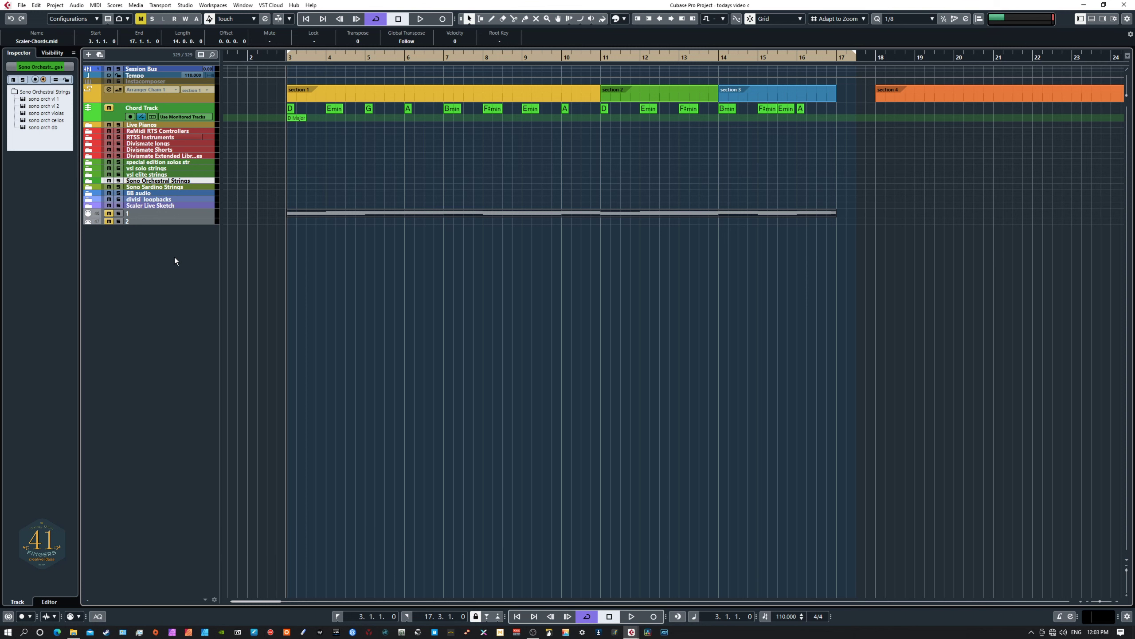
# Select the BB audio folder, expand it to view its Band-in-a-Box track, and collapse it again
pyautogui.click(185, 193)
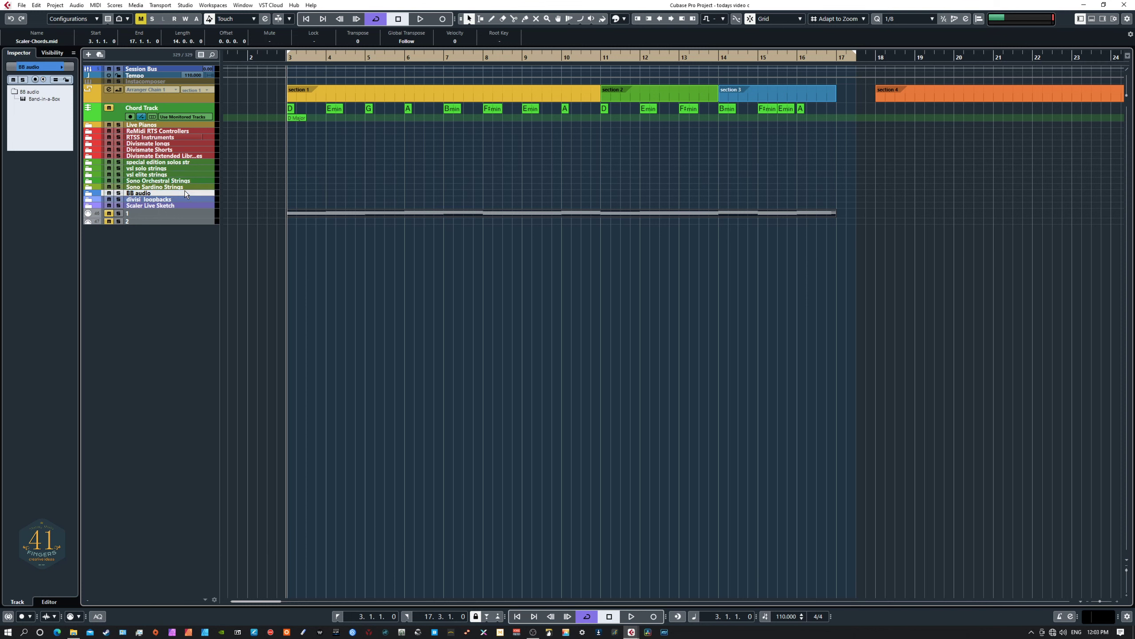
pyautogui.click(88, 197)
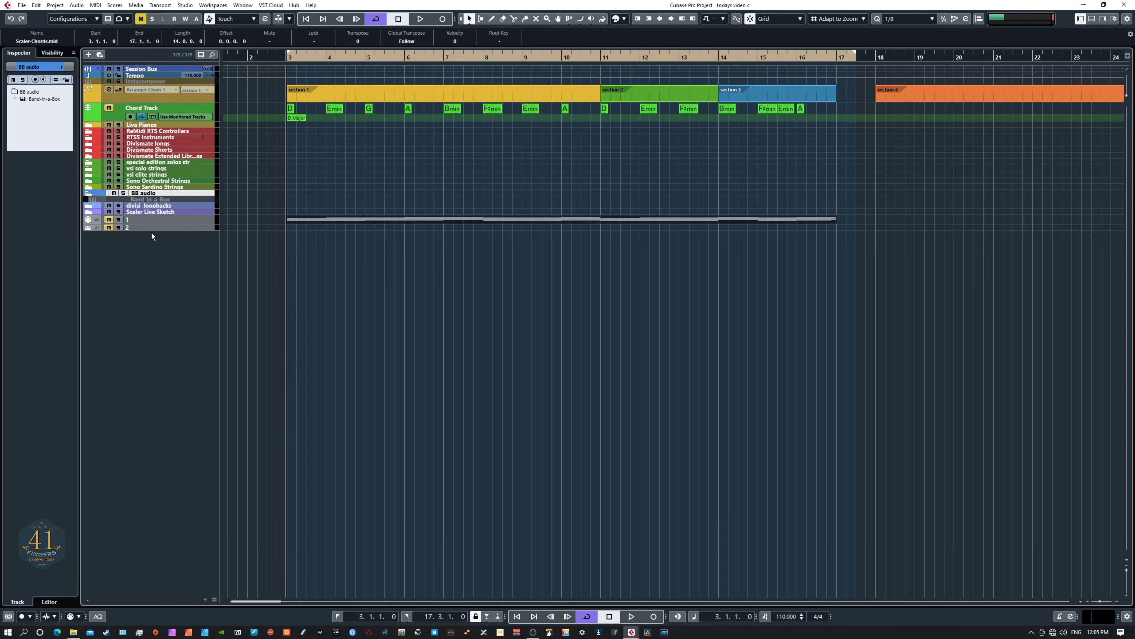
pyautogui.press('Return')
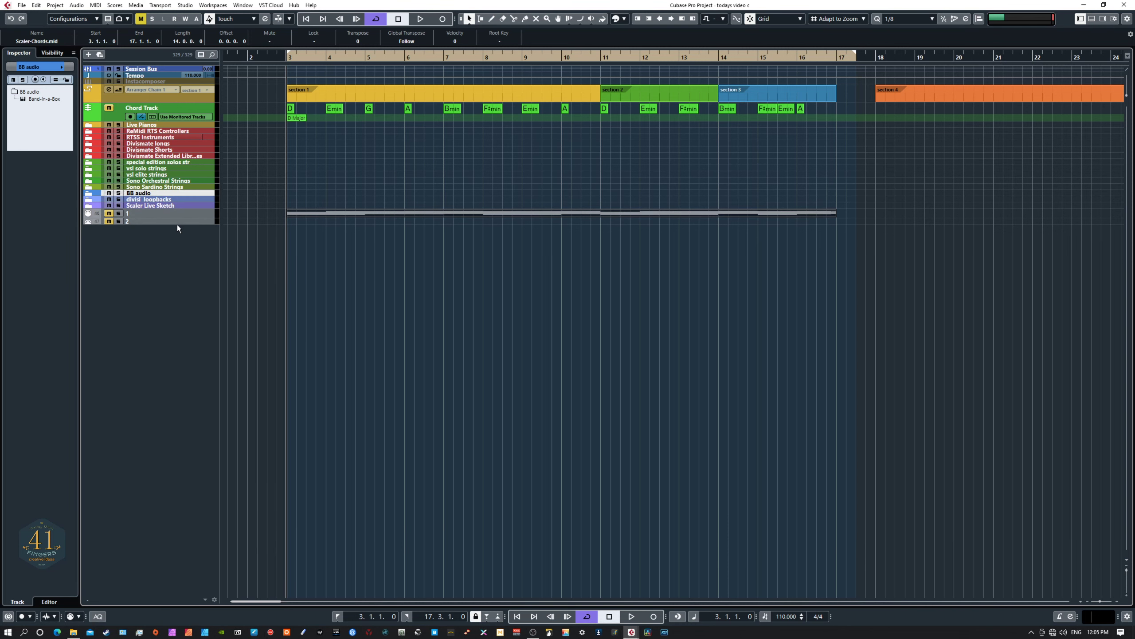
# Select the divisi loopbacks folder, expand it to view its Divisi Loopback tracks, and collapse it again
pyautogui.click(186, 200)
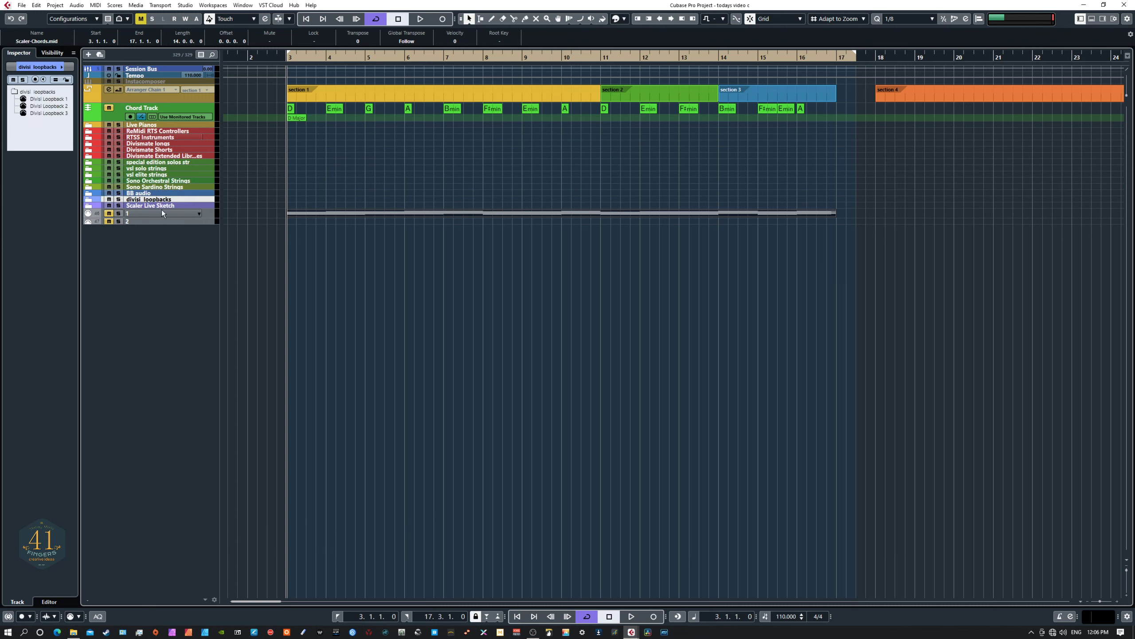
pyautogui.click(87, 200)
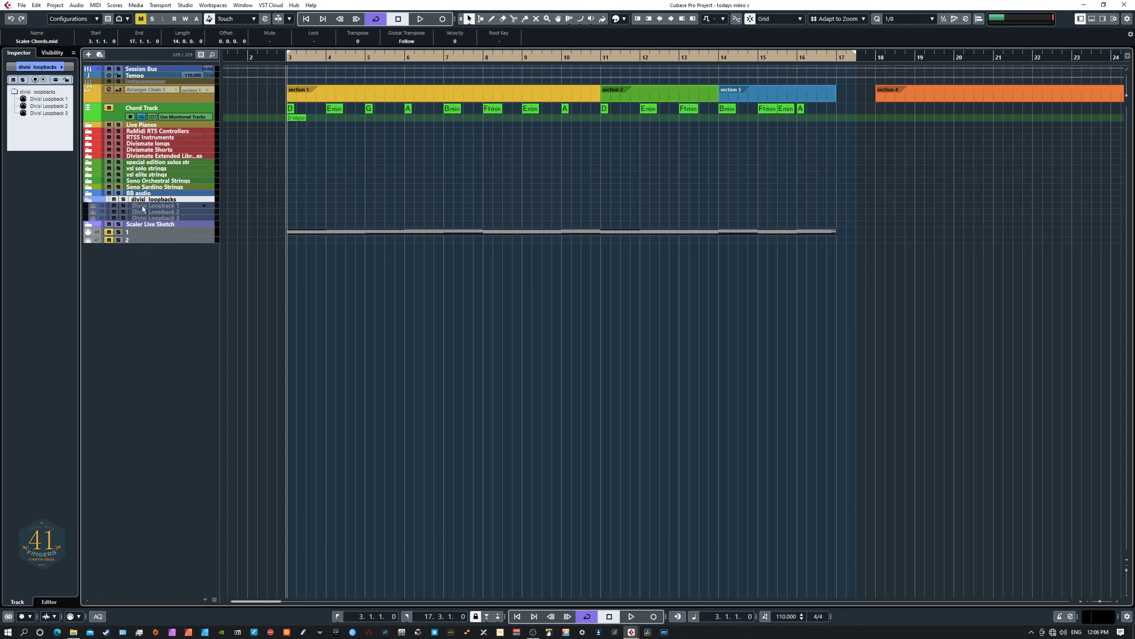
pyautogui.click(87, 200)
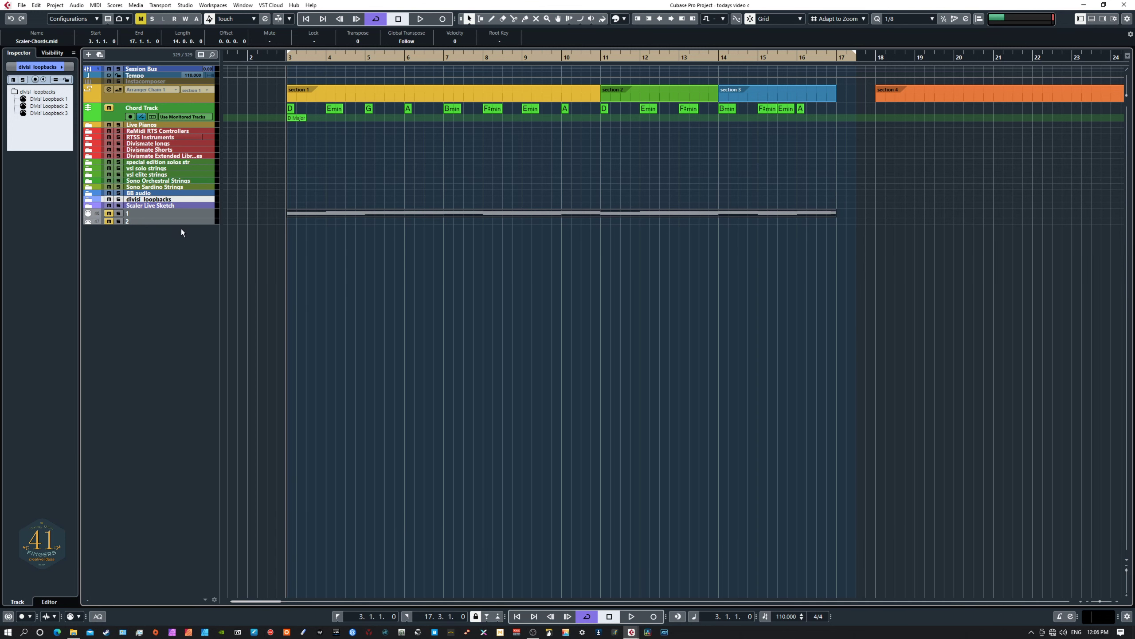
# Expand the Scaler Live Sketch folder and bring the Scaler live chords instrument window over the arrangement area
pyautogui.click(90, 206)
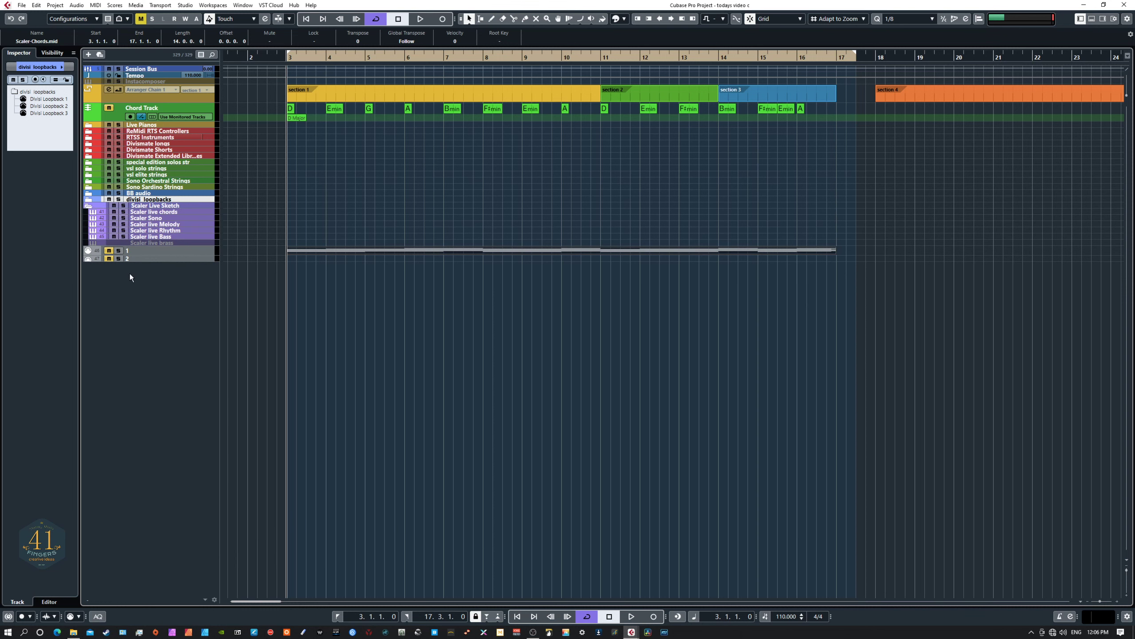
pyautogui.click(191, 212)
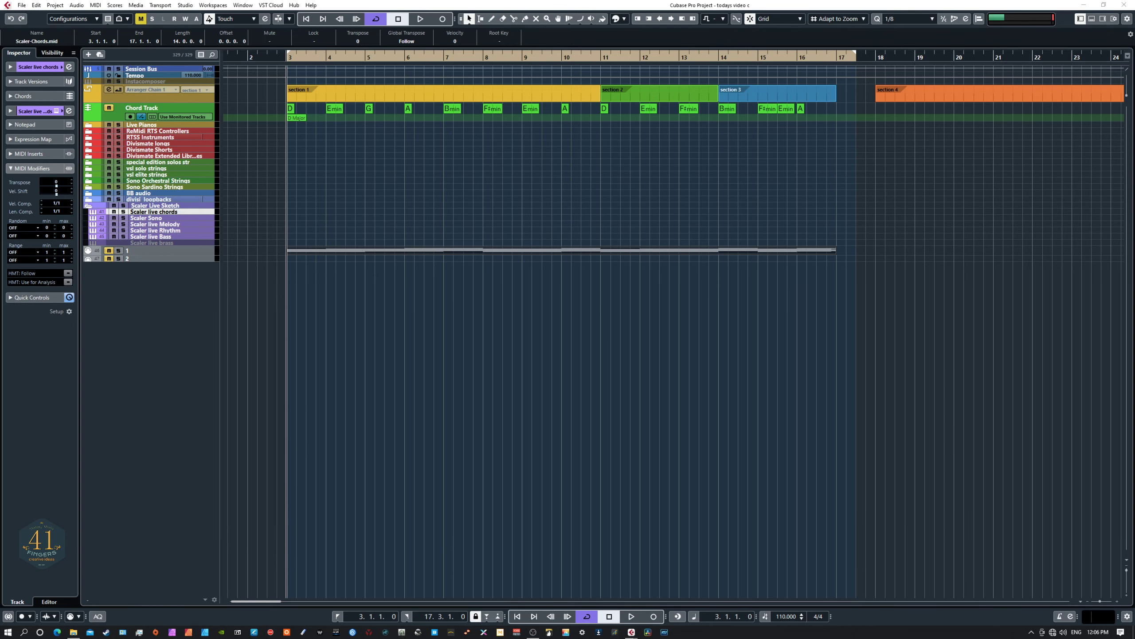
pyautogui.moveTo(440, 258); pyautogui.dragTo(667, 169)
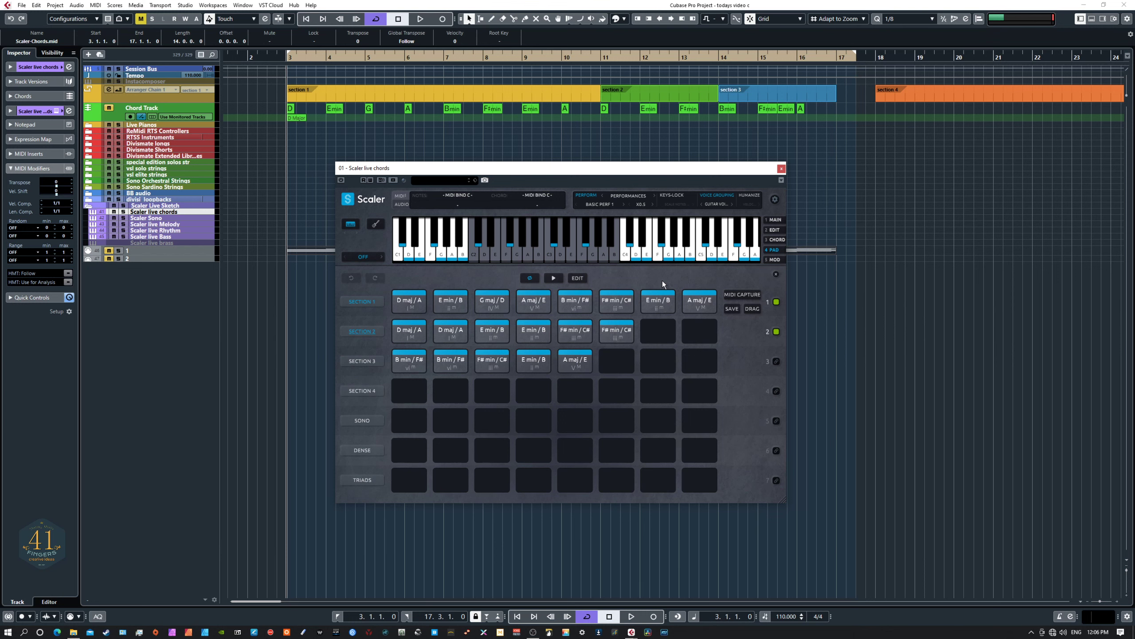
# Review the main page, the Scaler state options and the pad page in the Scaler live chords instrument
pyautogui.click(776, 220)
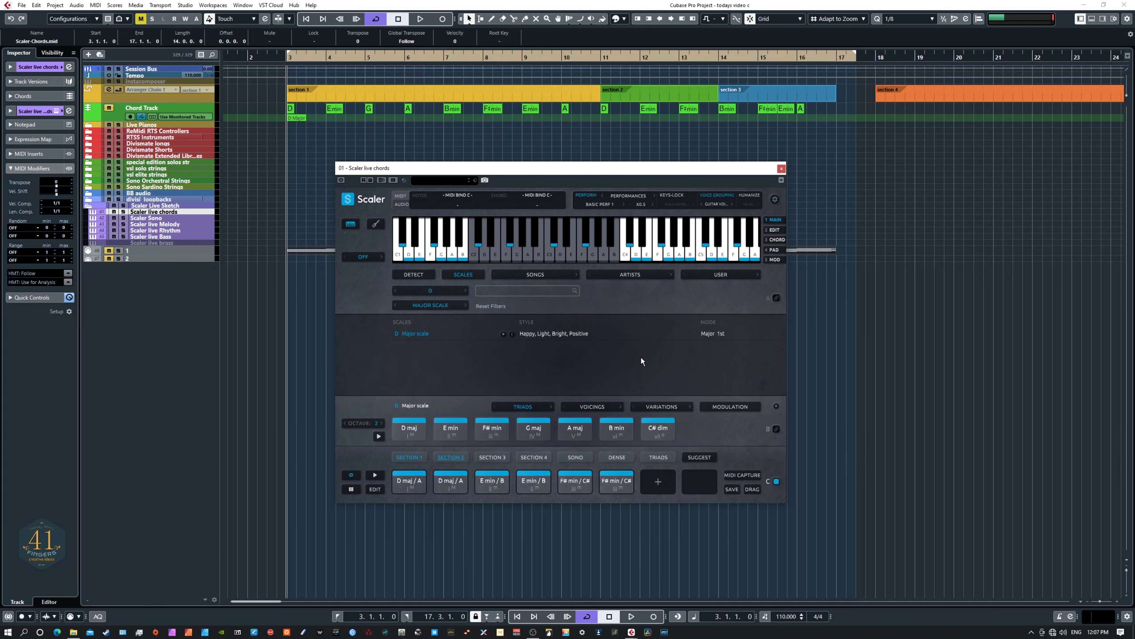
pyautogui.click(349, 201)
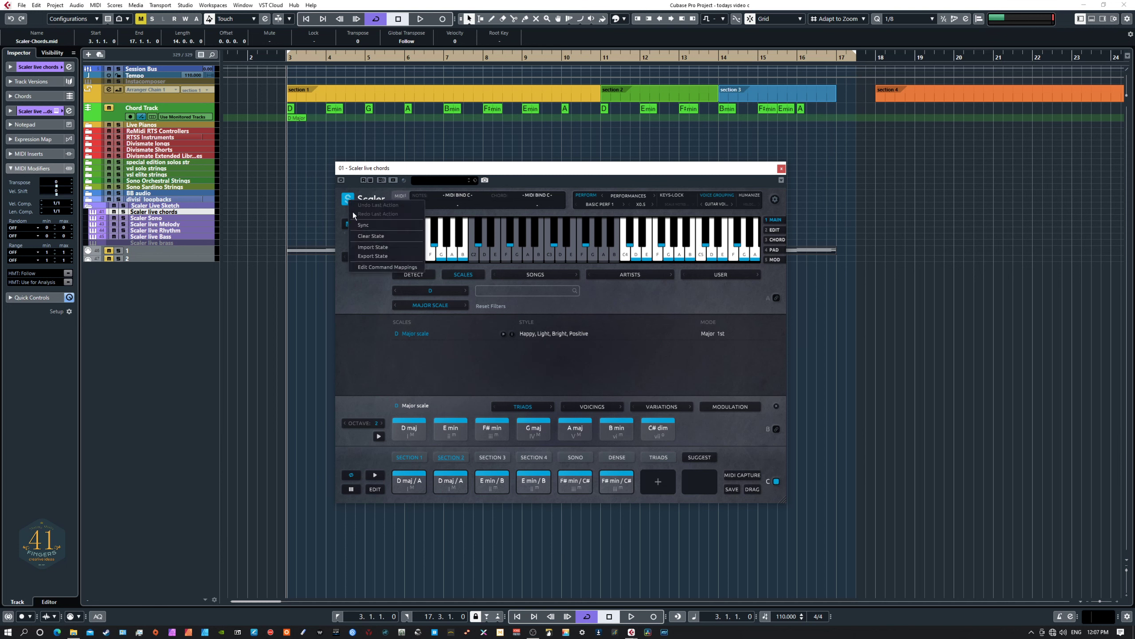
pyautogui.click(375, 302)
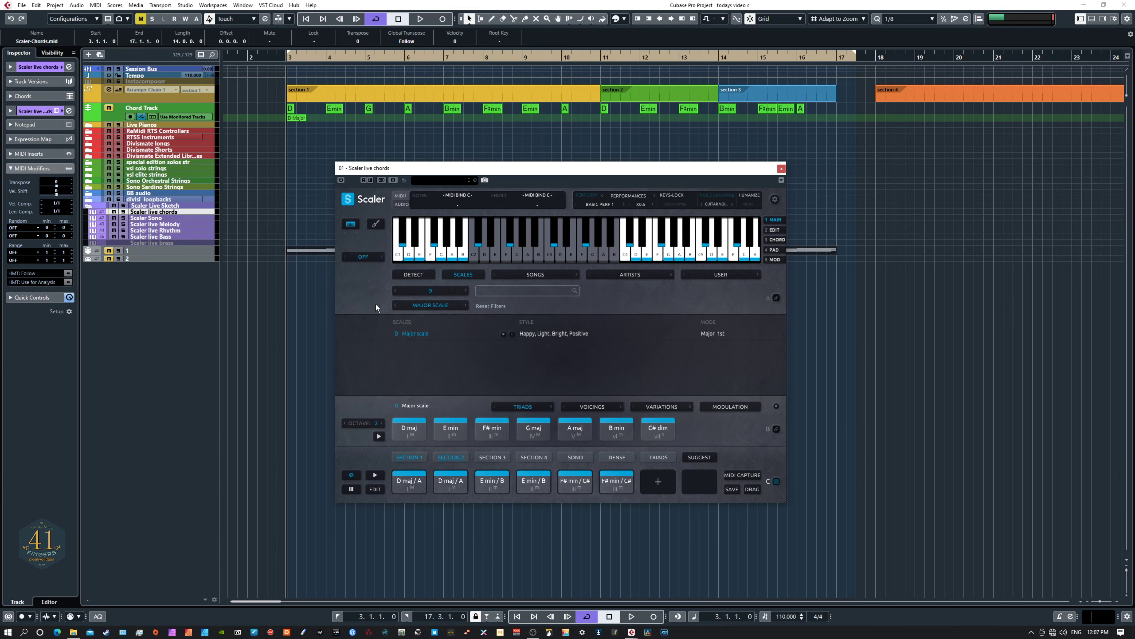
pyautogui.click(775, 251)
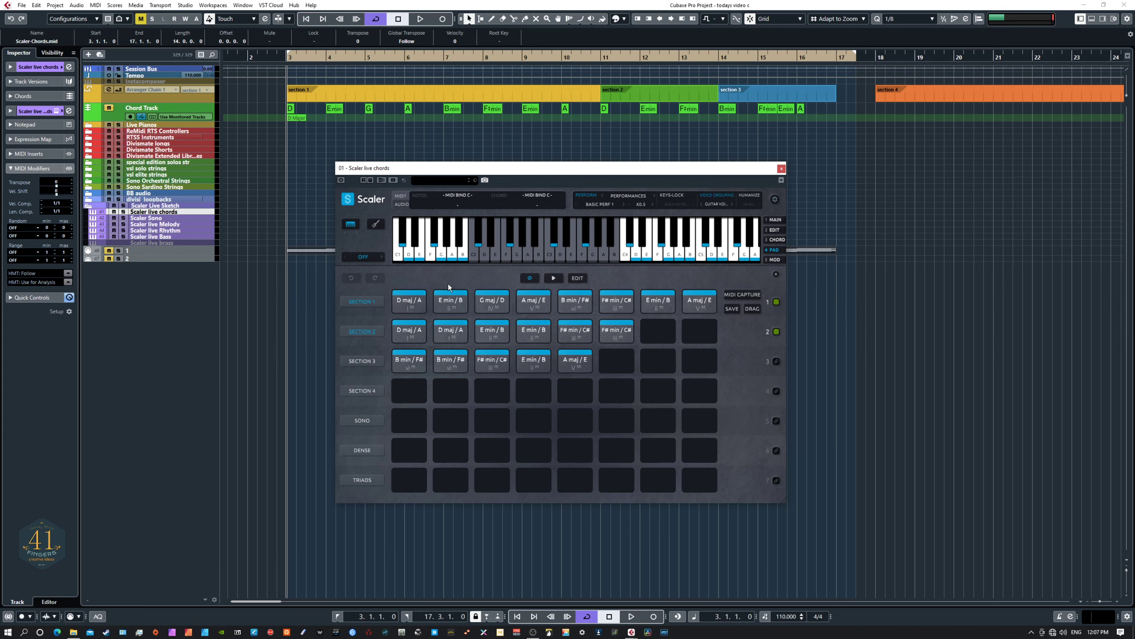
# Return to Scaler's main page, audition the D maj chords in the pattern and scale rows, and bring back the pad page
pyautogui.click(774, 220)
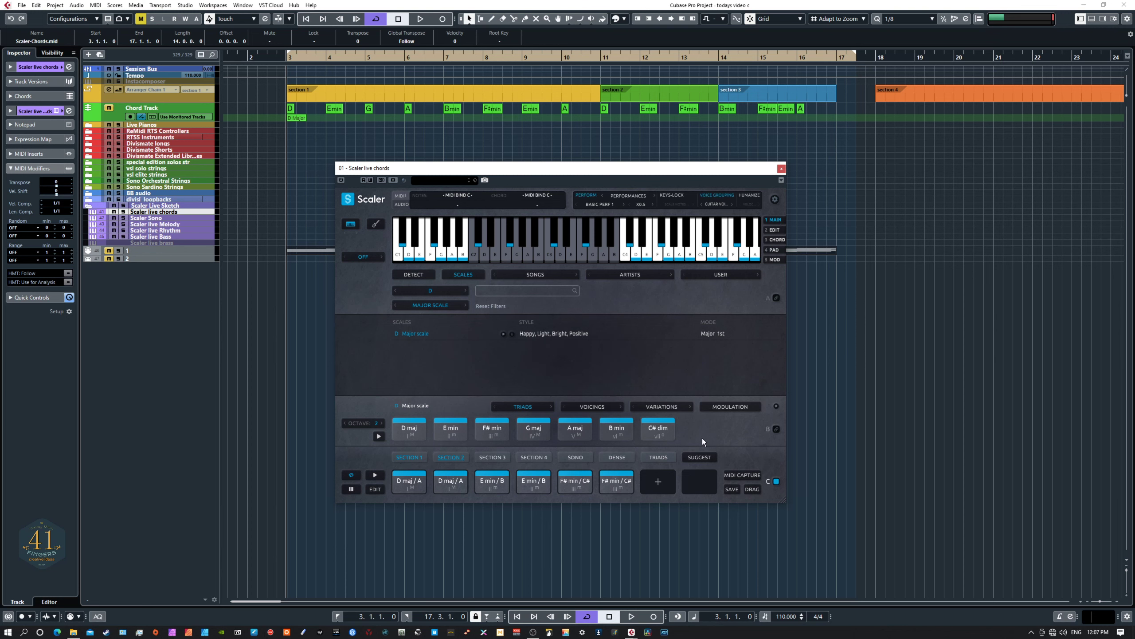
pyautogui.click(414, 477)
pyautogui.click(414, 475)
pyautogui.click(421, 432)
pyautogui.click(774, 250)
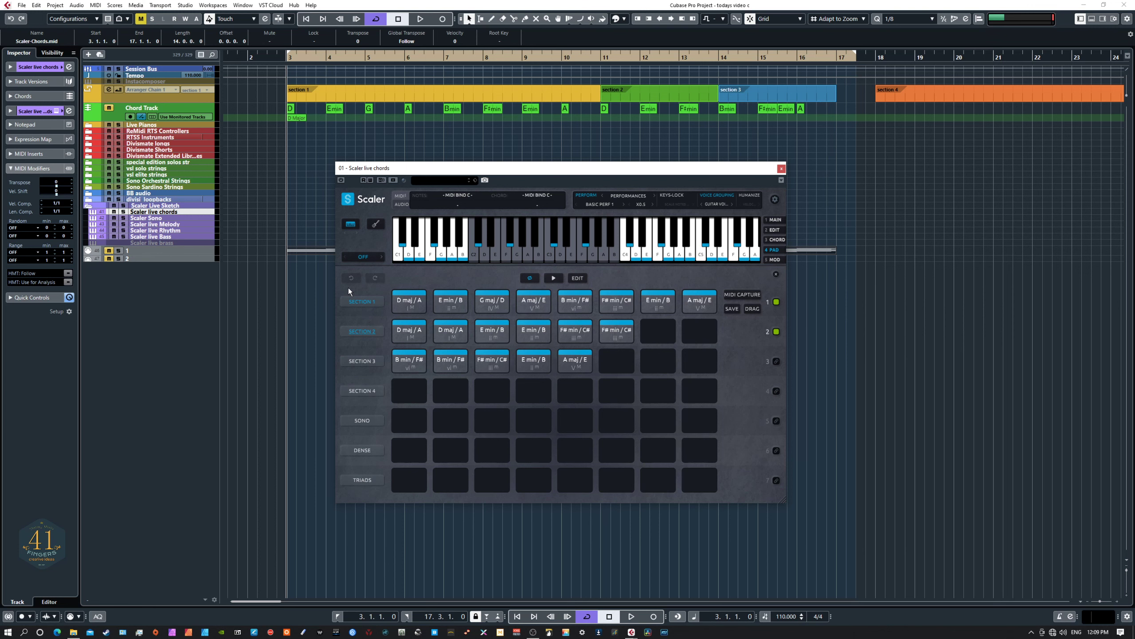
# Select the Section 3 pattern along with Sections 1 and 2, and audition chords from the D maj / A and A maj / E pads
pyautogui.moveTo(362, 323); pyautogui.dragTo(378, 367)
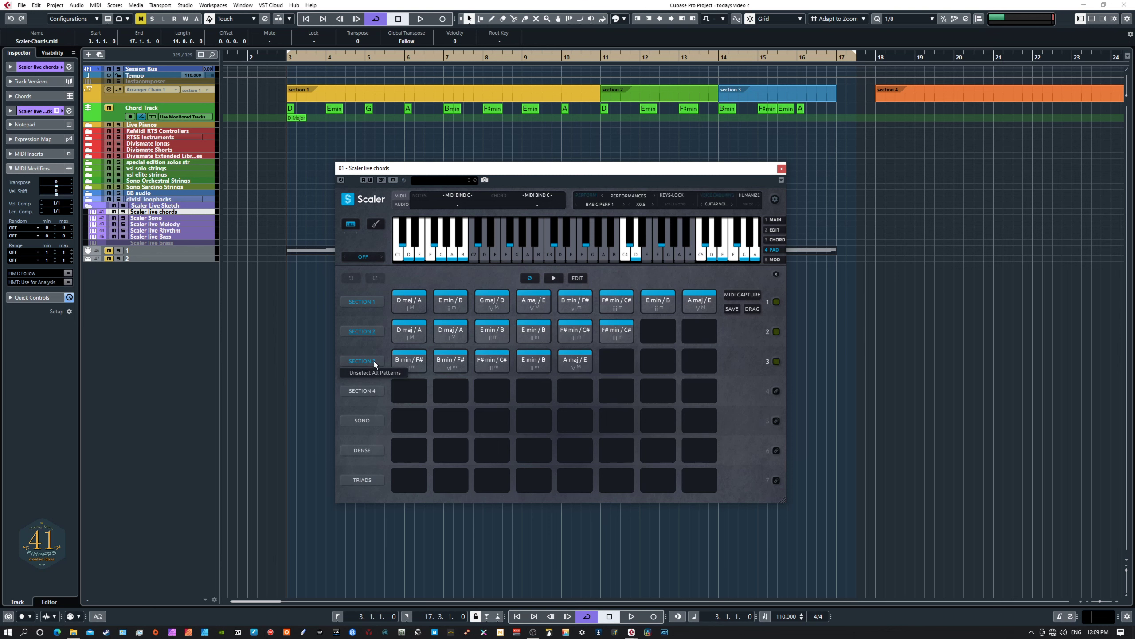
pyautogui.click(414, 296)
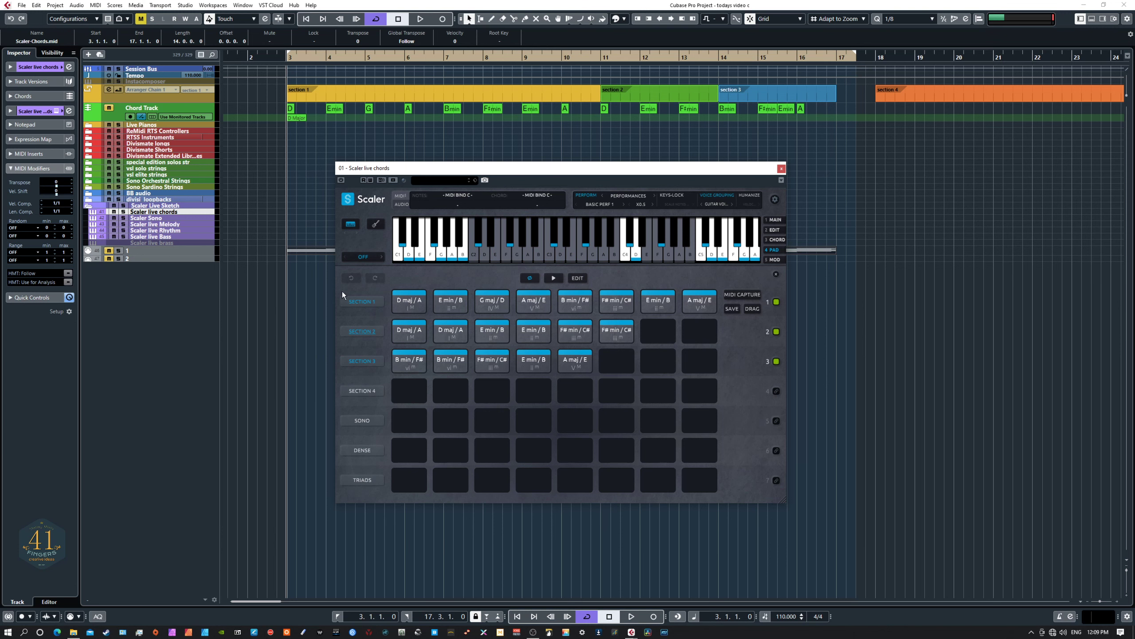
pyautogui.moveTo(343, 291); pyautogui.dragTo(375, 366)
pyautogui.click(572, 363)
# Open the Scaler Sono instrument and arrange its window side by side with the Scaler live chords window
pyautogui.click(178, 219)
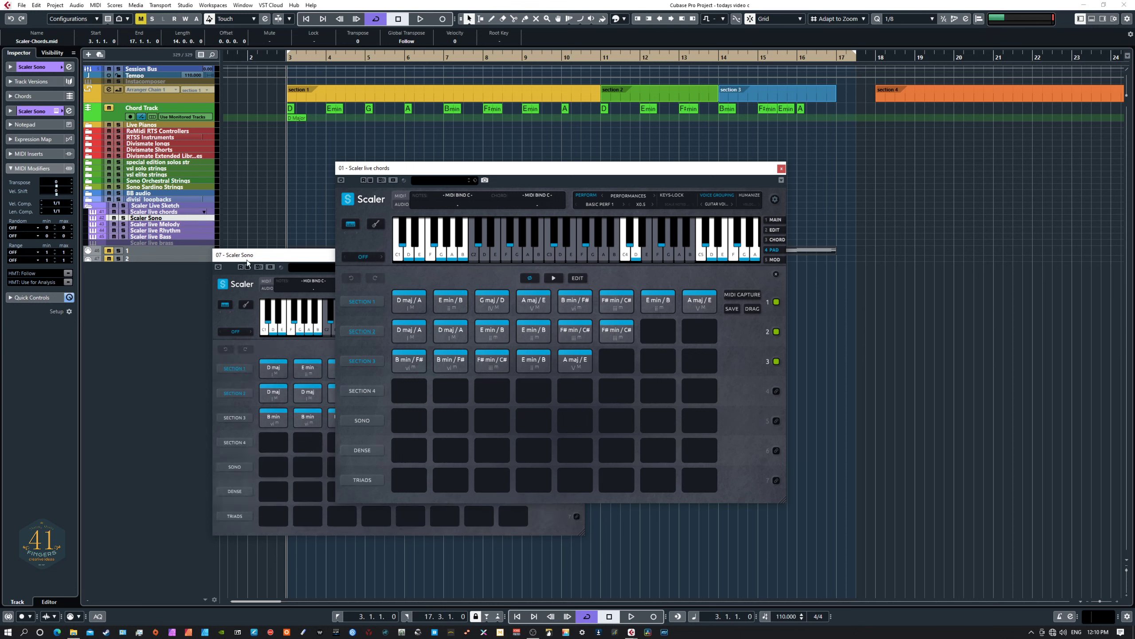
pyautogui.moveTo(282, 254); pyautogui.dragTo(100, 293)
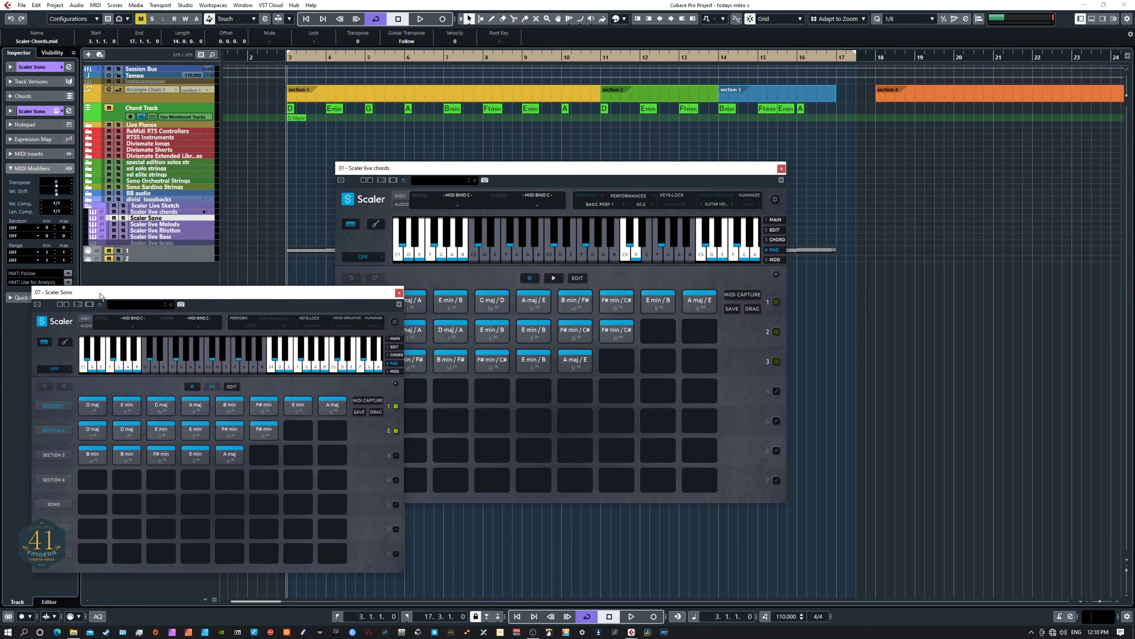
pyautogui.click(505, 286)
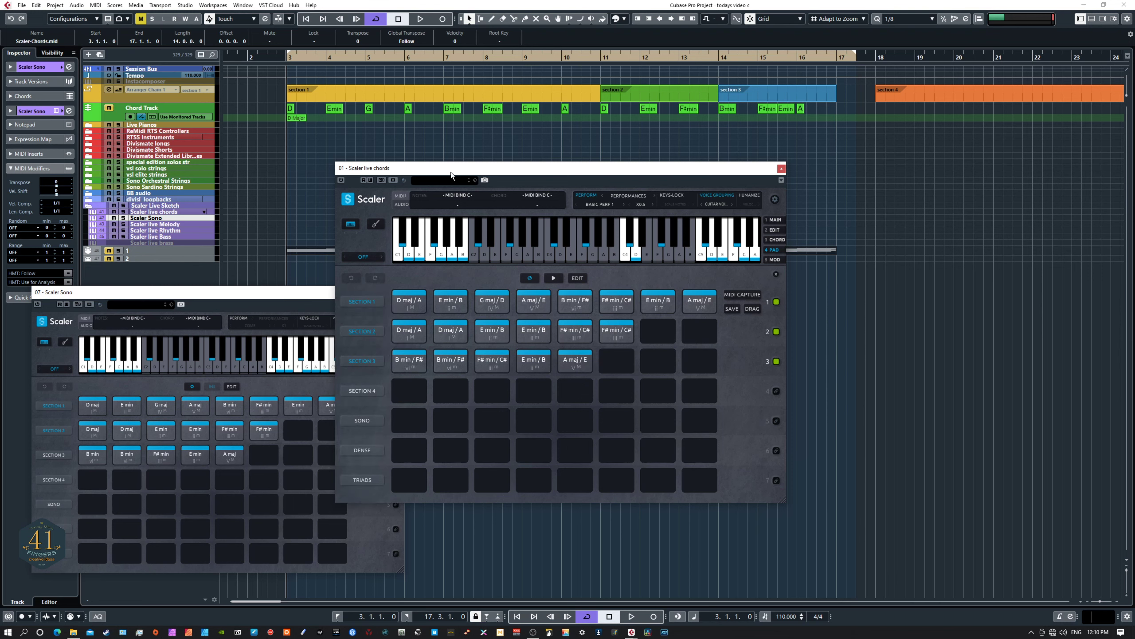
pyautogui.moveTo(451, 172); pyautogui.dragTo(564, 184)
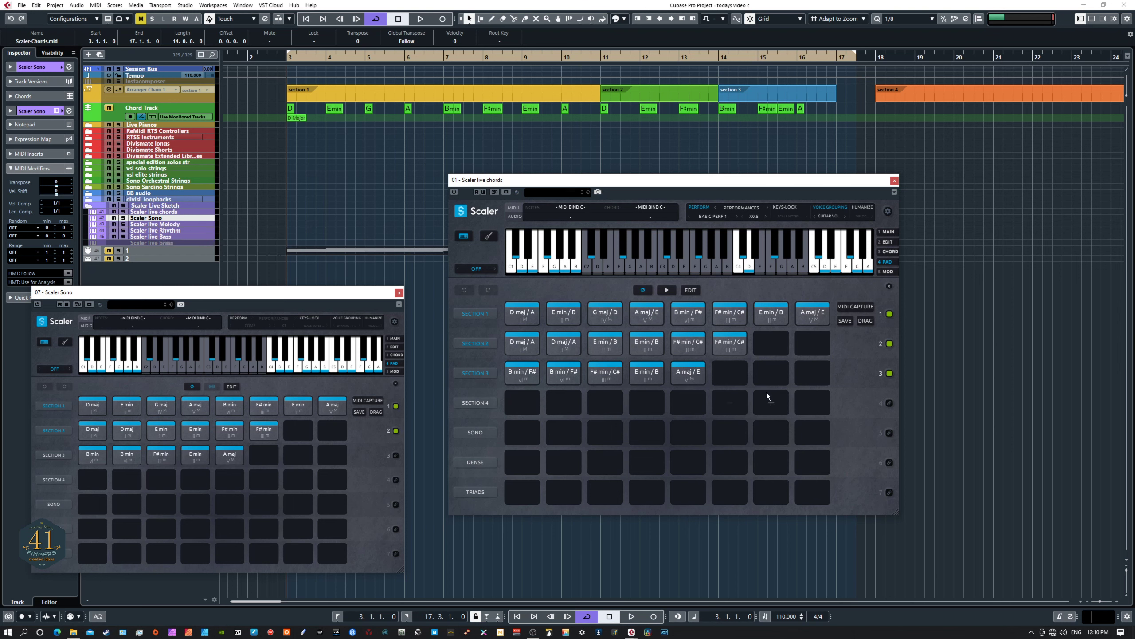
pyautogui.click(827, 302)
# View the live chords state options, then open Scaler Sono's first D maj chord for editing to compare it with the D maj / A chord
pyautogui.click(461, 213)
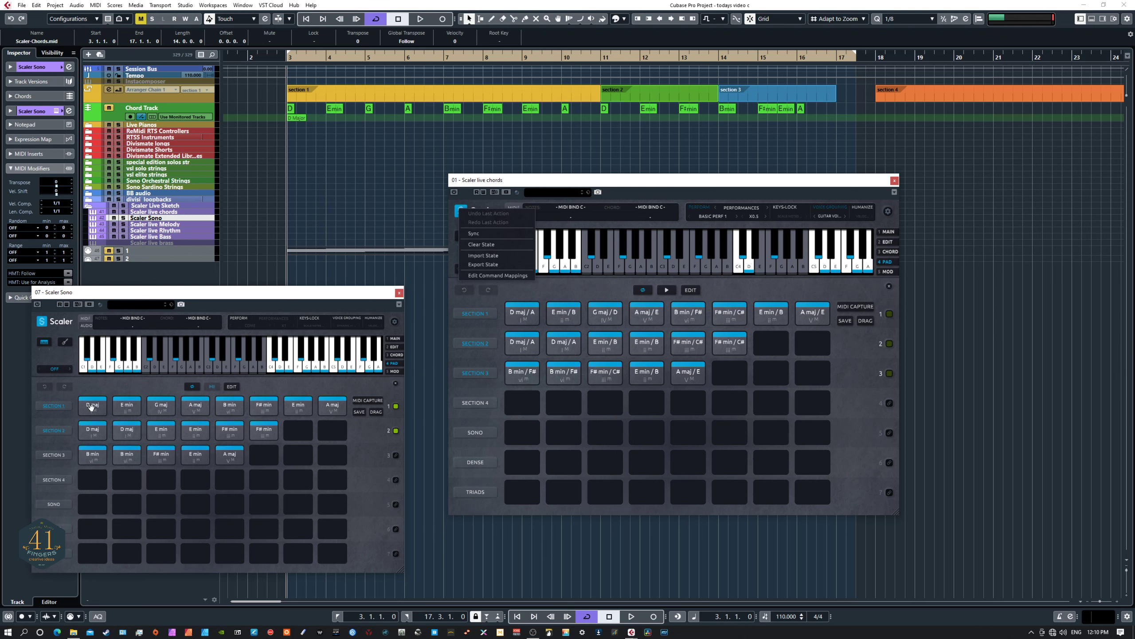
pyautogui.doubleClick(91, 406)
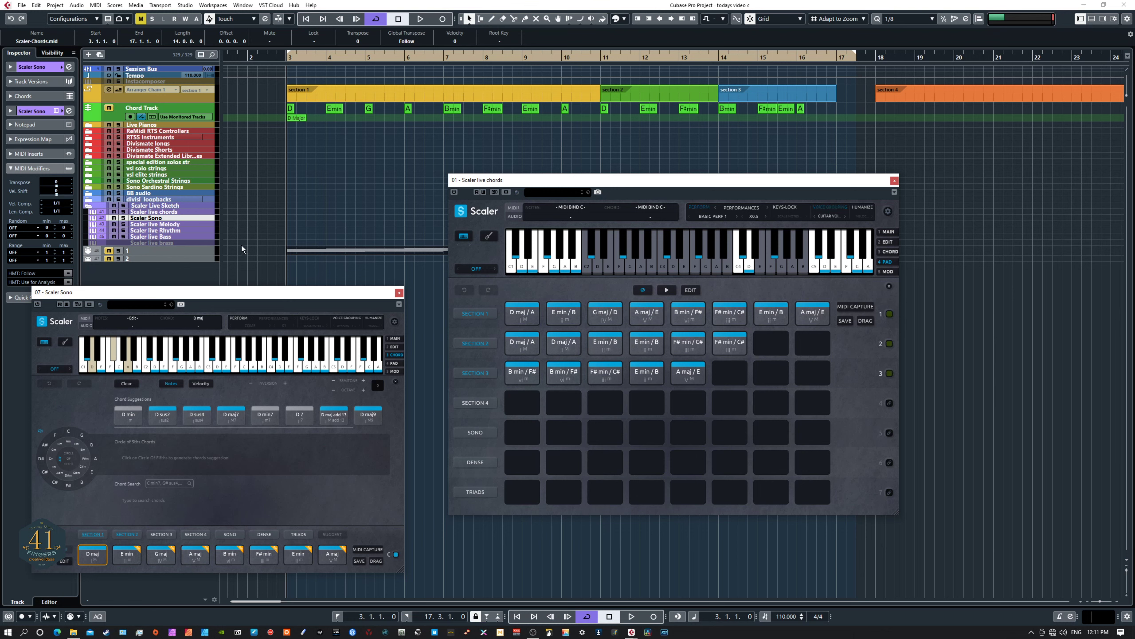
pyautogui.moveTo(229, 292); pyautogui.dragTo(282, 284)
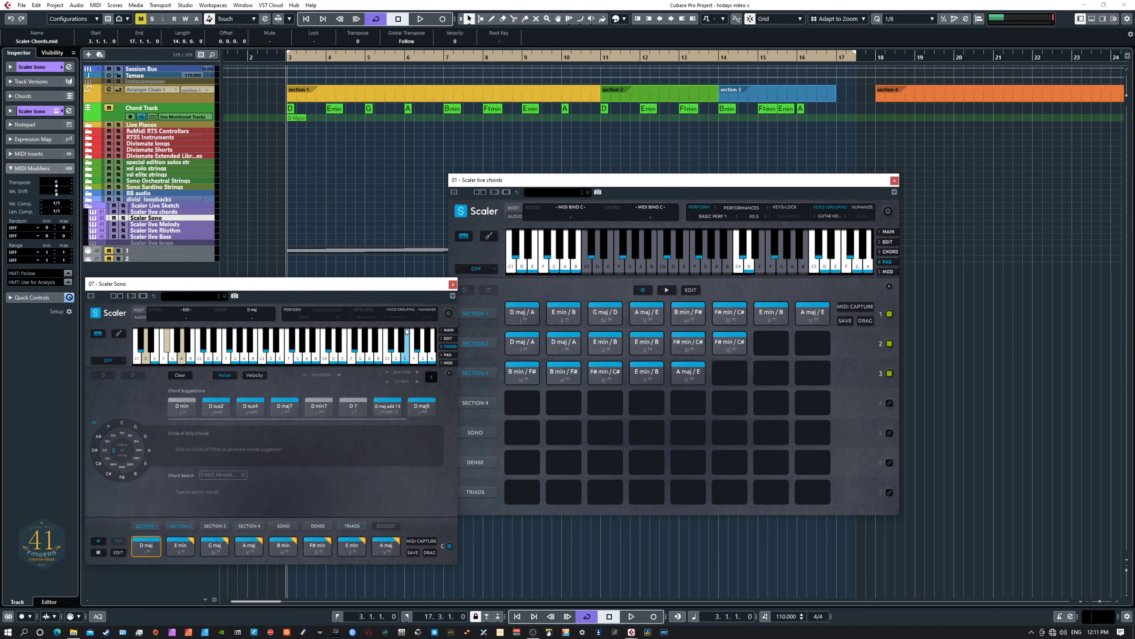
pyautogui.click(514, 311)
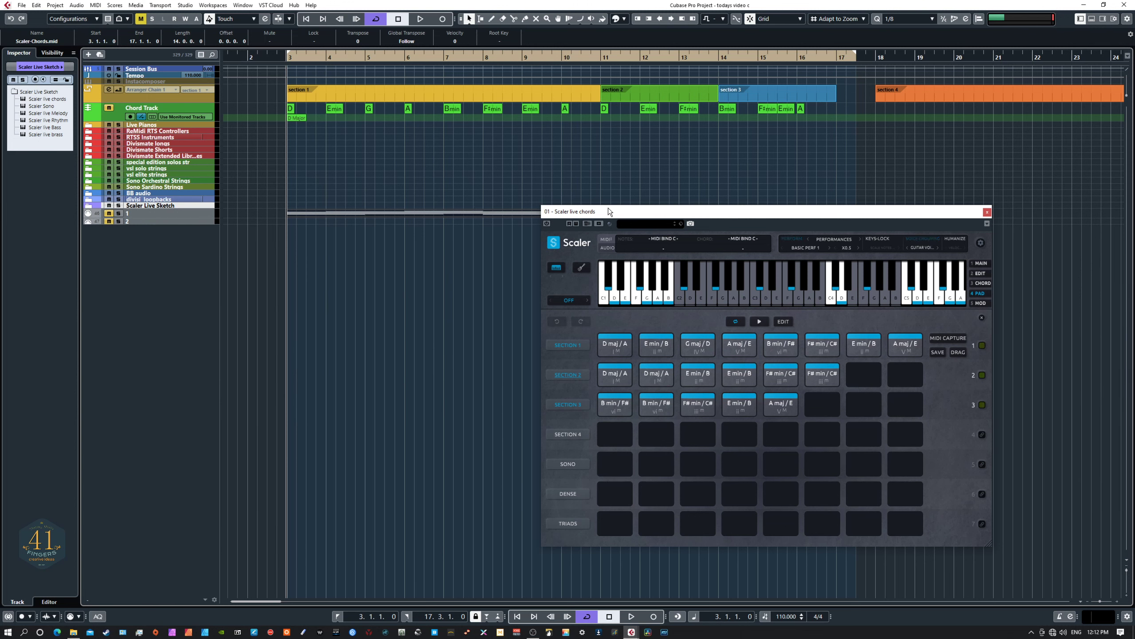
# Select all eight Section 1 chords in the Scaler live chords window, then move the window off the arrangement
pyautogui.moveTo(612, 212); pyautogui.dragTo(717, 178)
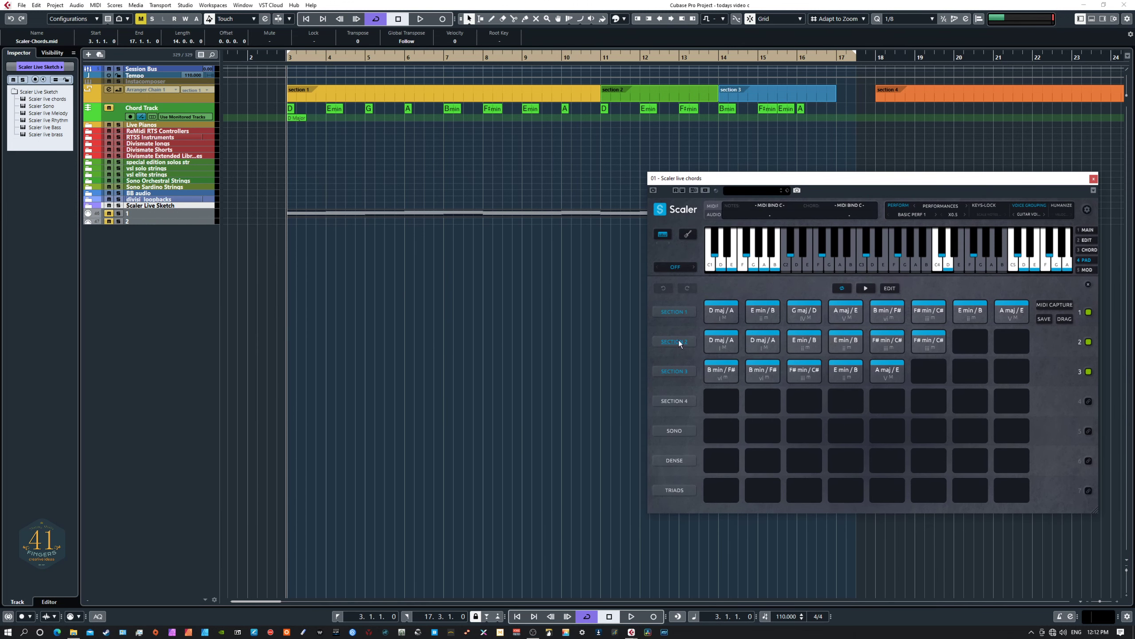
pyautogui.moveTo(705, 298); pyautogui.dragTo(998, 313)
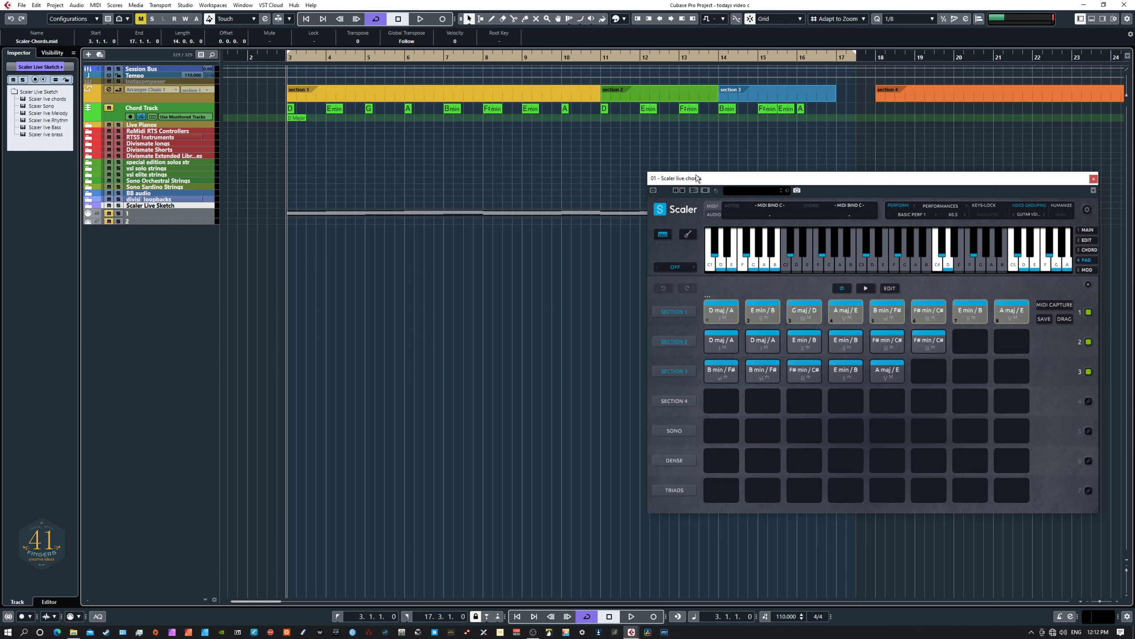
pyautogui.moveTo(713, 179); pyautogui.dragTo(0, 159)
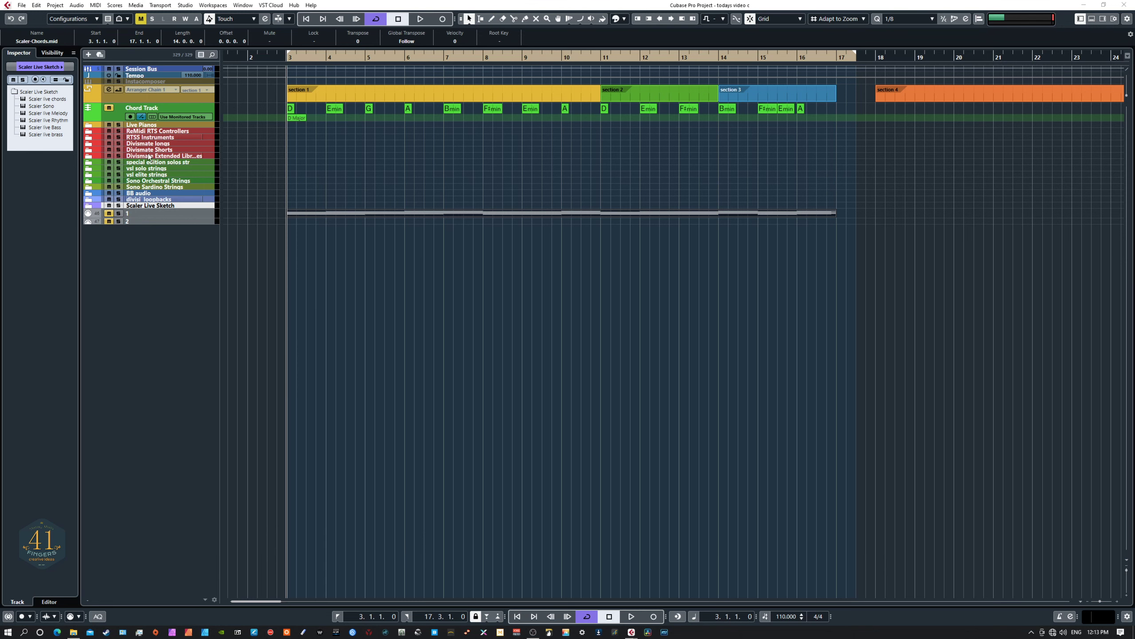
# Open the Scaler-Chords.mid part in the Key Editor and enlarge the editor area to view its notes
pyautogui.doubleClick(329, 212)
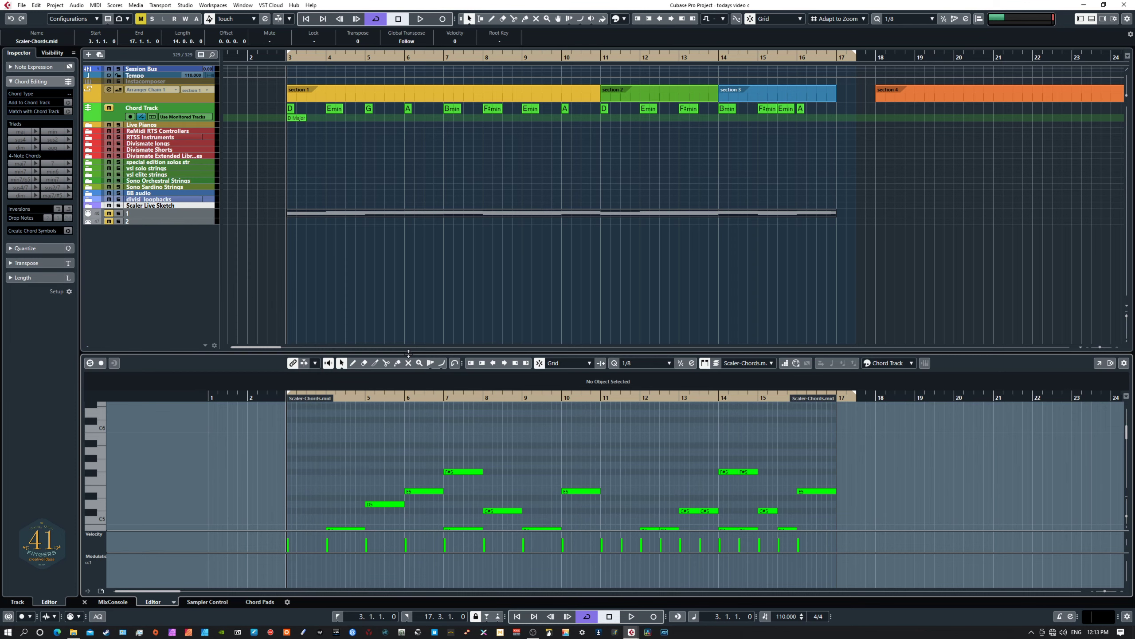
pyautogui.moveTo(413, 351); pyautogui.dragTo(403, 257)
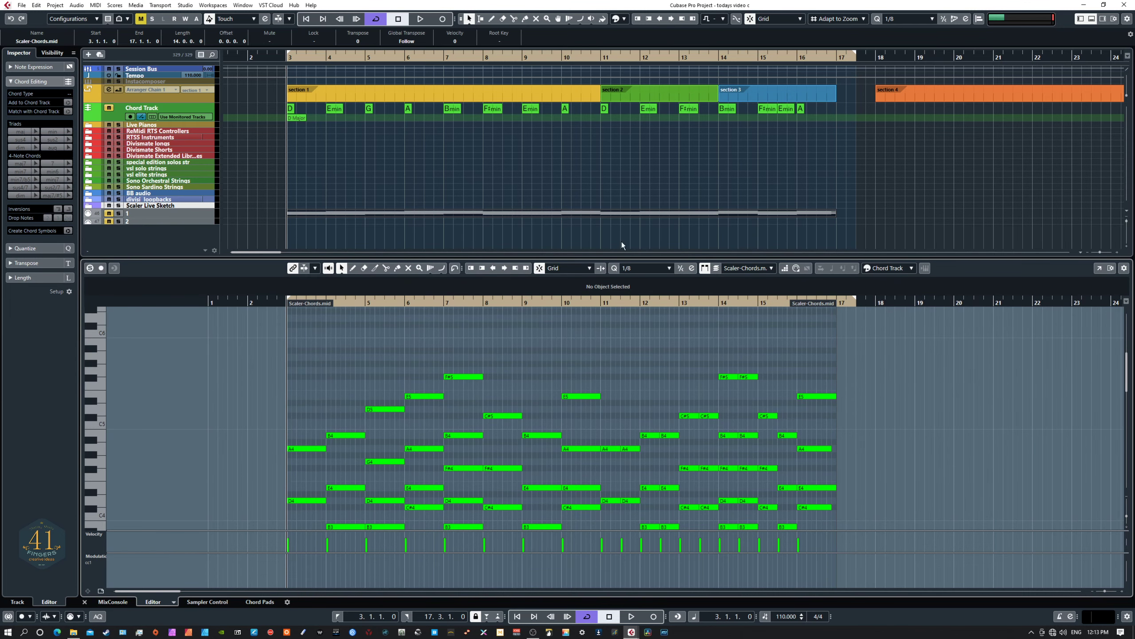